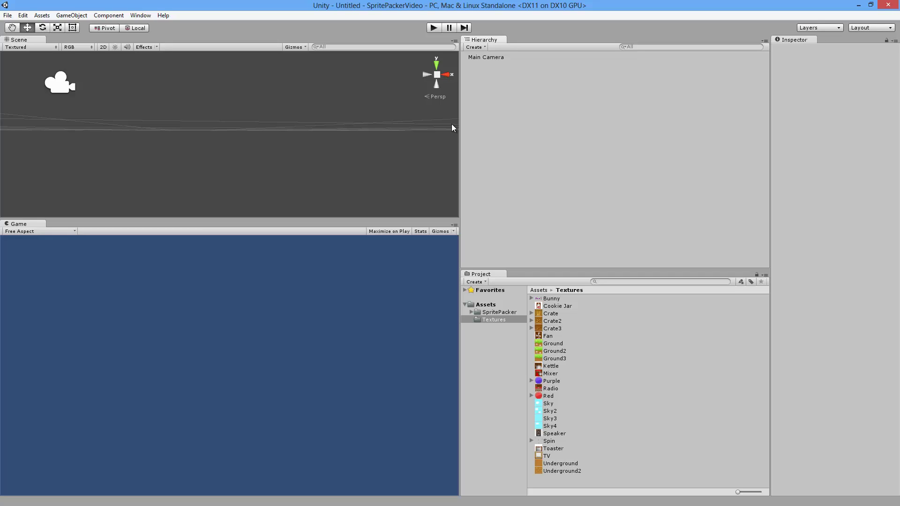
# Browse the import settings of Crate, Crate2, Crate3, Fan, Ground and Bunny, ending on Crate.
pyautogui.click(555, 314)
pyautogui.click(557, 321)
pyautogui.click(557, 329)
pyautogui.click(552, 336)
pyautogui.click(553, 344)
pyautogui.click(552, 314)
pyautogui.click(553, 299)
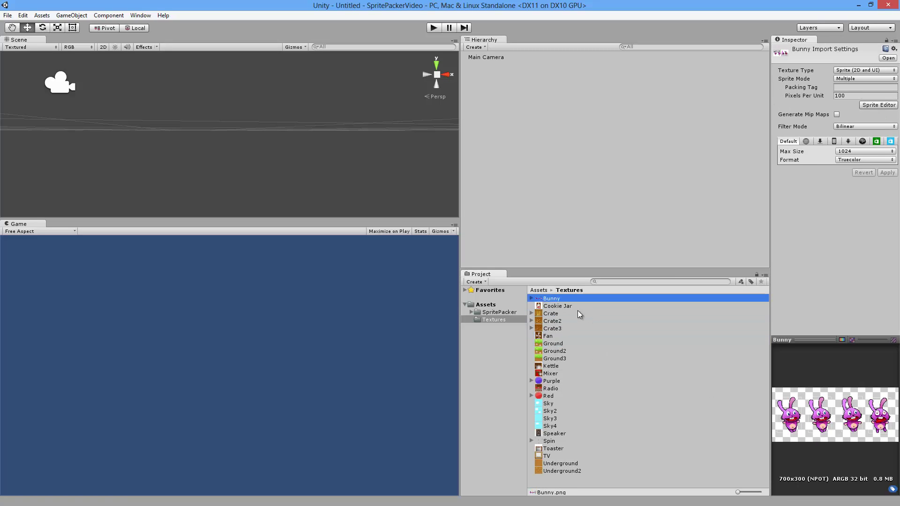
pyautogui.click(557, 313)
# Place the Crate, Crate2 and Crate3 sprites side by side in one row in the scene.
pyautogui.moveTo(549, 309); pyautogui.dragTo(548, 247)
pyautogui.click(556, 321)
pyautogui.moveTo(556, 320); pyautogui.dragTo(473, 93)
pyautogui.doubleClick(479, 73)
pyautogui.moveTo(224, 147); pyautogui.dragTo(311, 147)
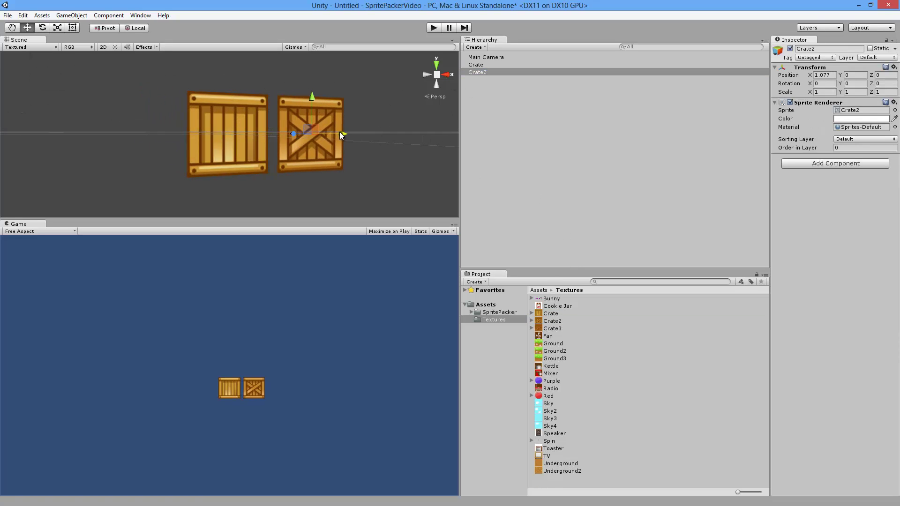
pyautogui.moveTo(553, 328); pyautogui.dragTo(483, 108)
pyautogui.moveTo(265, 135); pyautogui.dragTo(415, 133)
pyautogui.scroll(-5, 301, 132)
pyautogui.keyDown('alt'); pyautogui.moveTo(301, 132); pyautogui.dragTo(288, 154); pyautogui.keyUp('alt')
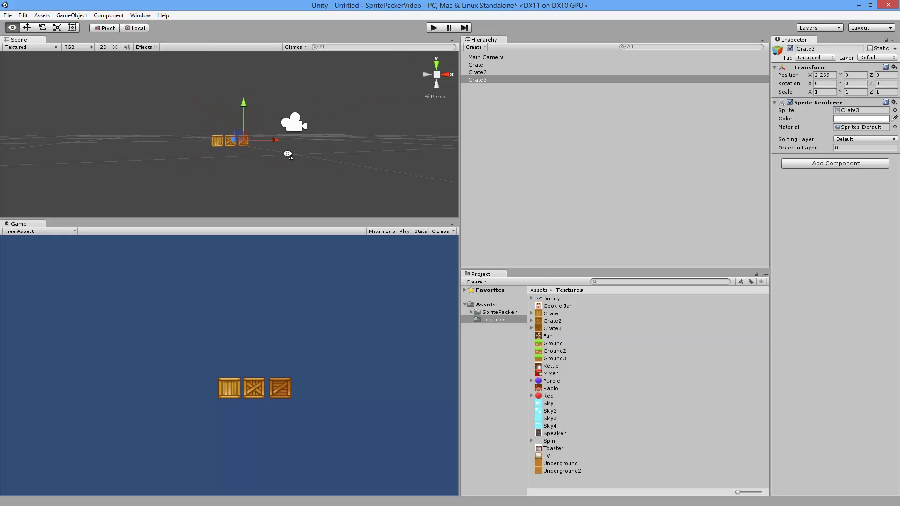
# Duplicate the crates into a nine-crate row, then into three stacked rows of nine.
pyautogui.keyDown('shift'); pyautogui.click(475, 65); pyautogui.keyUp('shift')
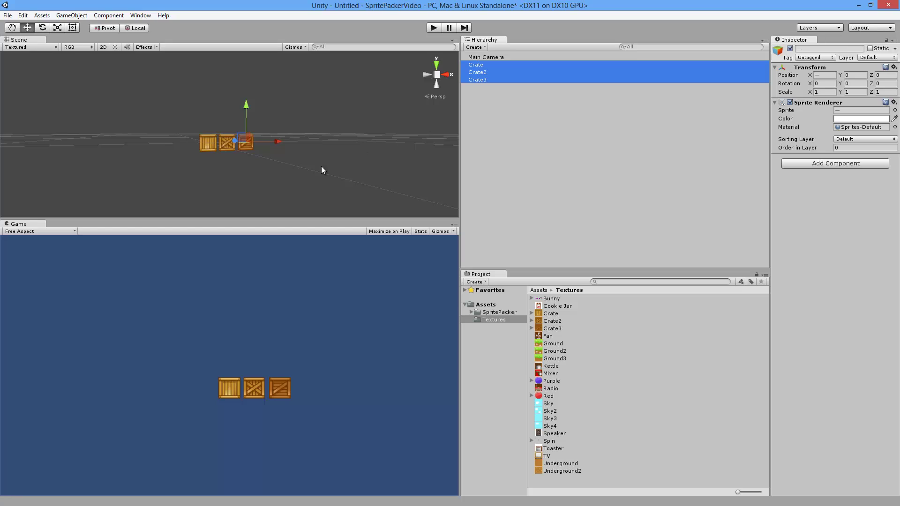
pyautogui.hotkey('ctrl', 'd')
pyautogui.moveTo(254, 141); pyautogui.dragTo(366, 140)
pyautogui.hotkey('ctrl', 'd')
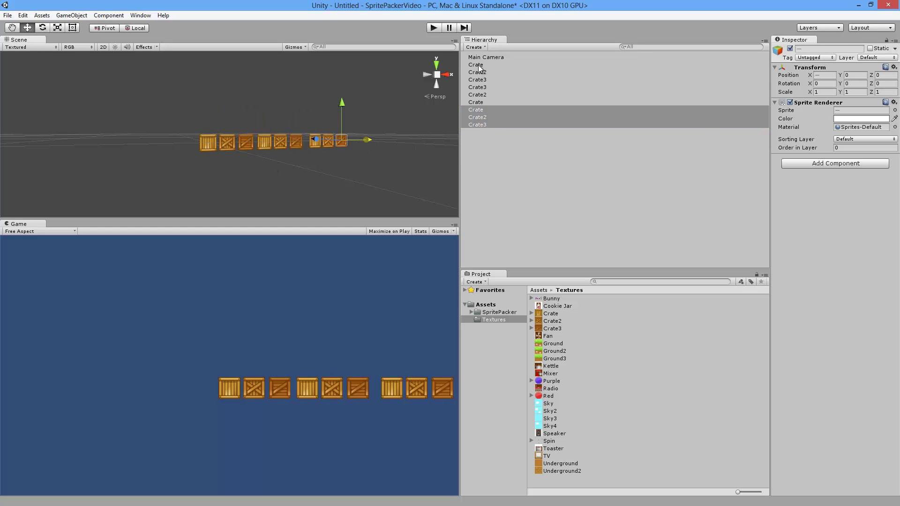
pyautogui.keyDown('shift'); pyautogui.click(477, 65); pyautogui.keyUp('shift')
pyautogui.hotkey('ctrl', 'd')
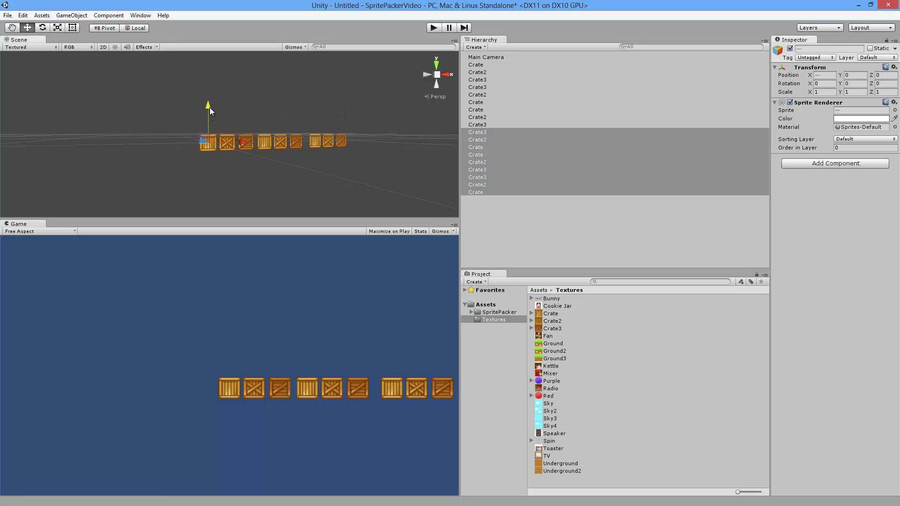
pyautogui.moveTo(210, 108); pyautogui.dragTo(209, 89)
pyautogui.hotkey('ctrl', 'd')
pyautogui.moveTo(344, 93)
pyautogui.mouseDown()
pyautogui.moveTo(341, 68)
pyautogui.moveTo(350, 77)
pyautogui.mouseUp()
pyautogui.click(477, 177)
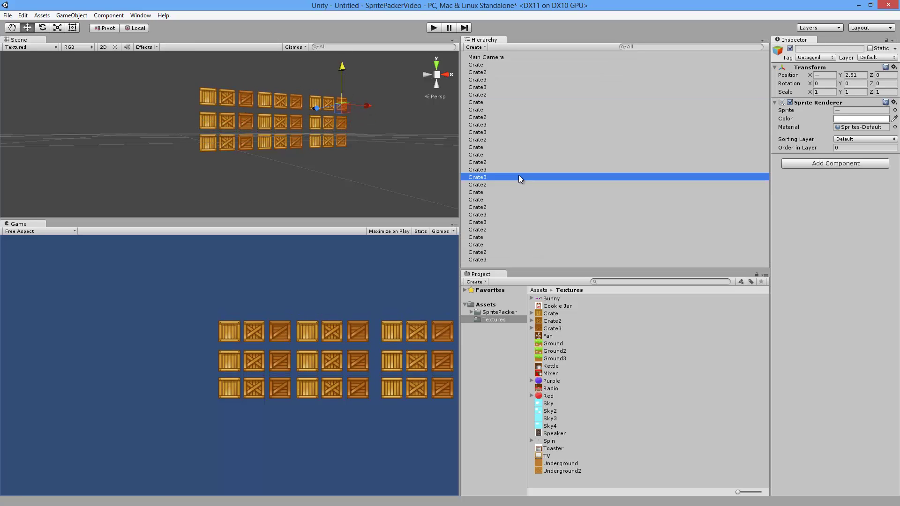
pyautogui.rightClick(484, 266)
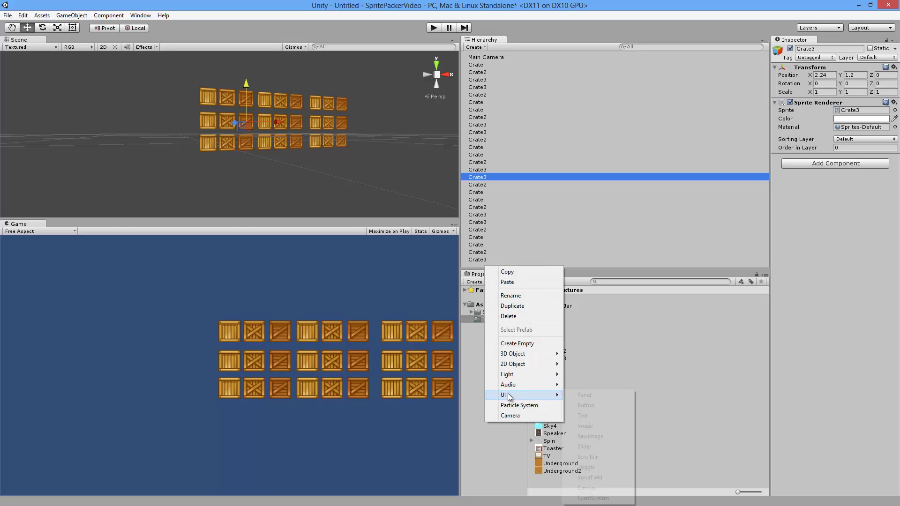
# Add a UI Image on a new canvas using the Purple sprite.
pyautogui.moveTo(506, 395)
pyautogui.click(585, 425)
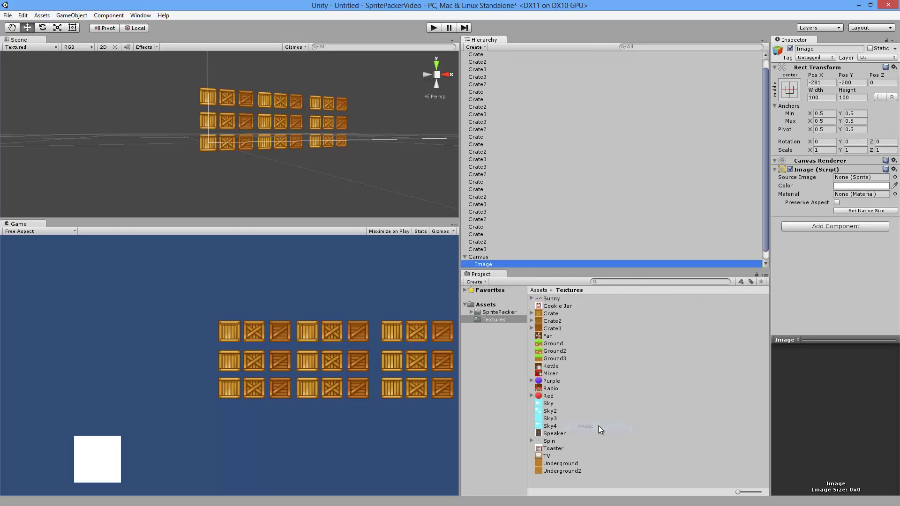
pyautogui.moveTo(551, 381); pyautogui.dragTo(849, 179)
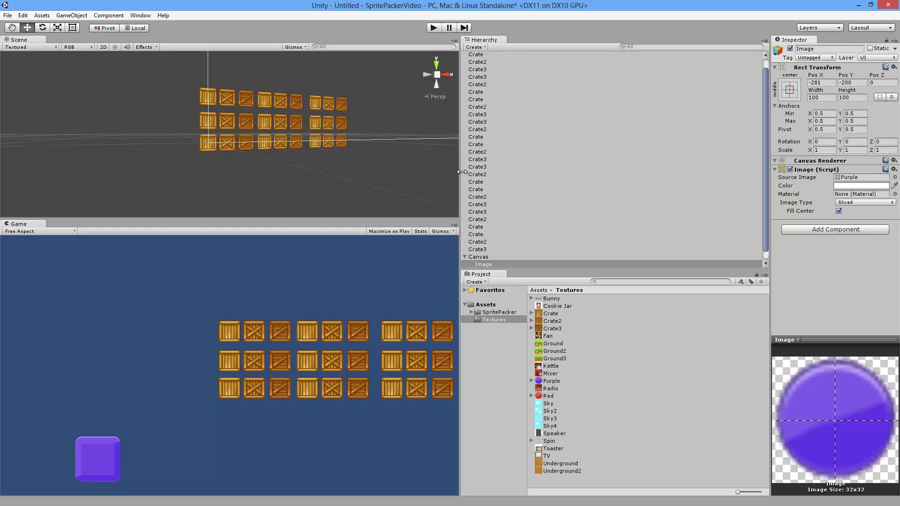
pyautogui.doubleClick(483, 265)
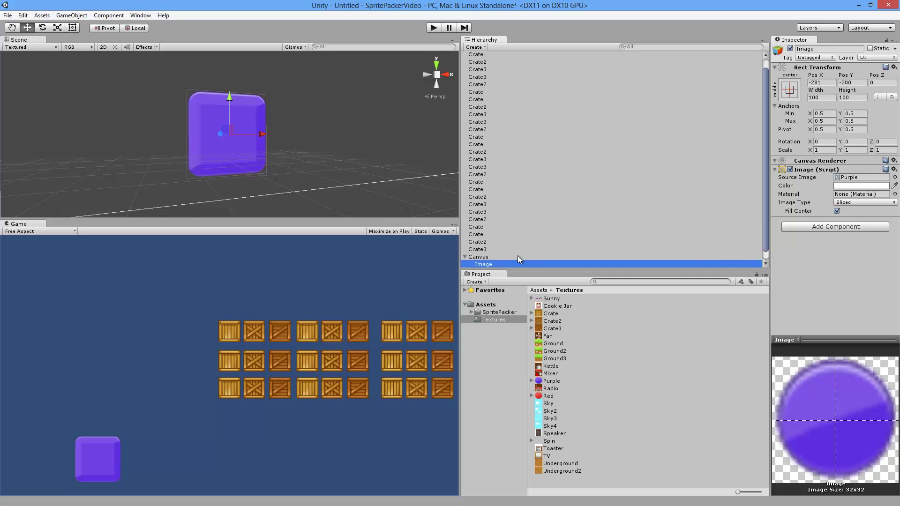
pyautogui.scroll(-1, 504, 259)
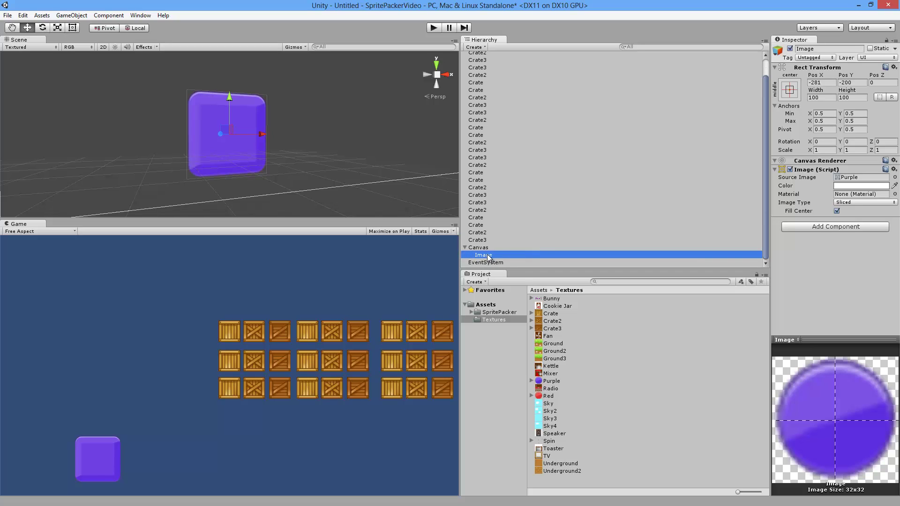
# Duplicate the image into four overlapping images in a row, alternating Purple and Red.
pyautogui.hotkey('ctrl', 'd')
pyautogui.moveTo(260, 135); pyautogui.dragTo(296, 135)
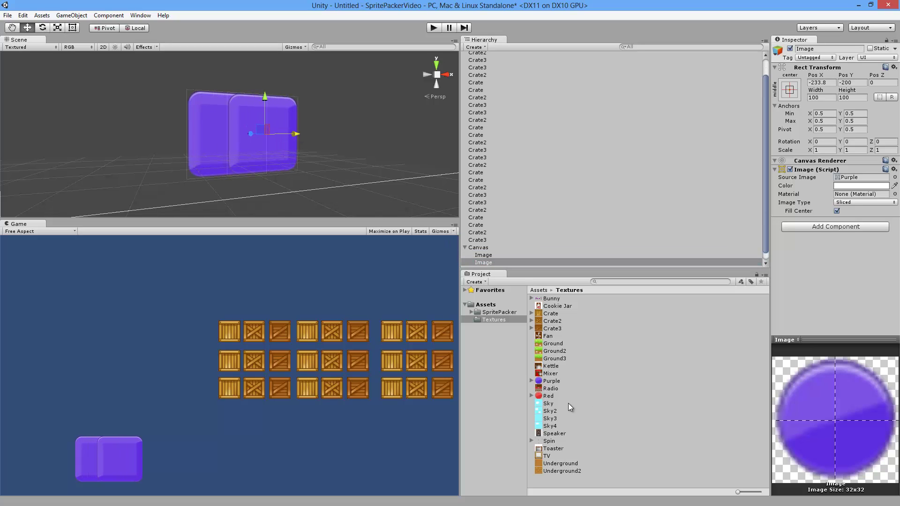
pyautogui.moveTo(548, 396); pyautogui.dragTo(846, 178)
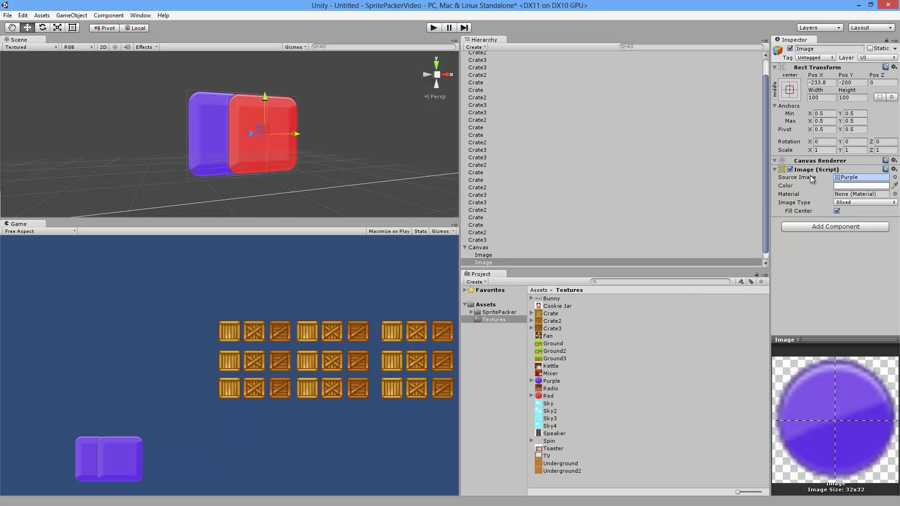
pyautogui.click(483, 255)
pyautogui.hotkey('ctrl', 'd')
pyautogui.moveTo(262, 136); pyautogui.dragTo(343, 134)
pyautogui.click(487, 248)
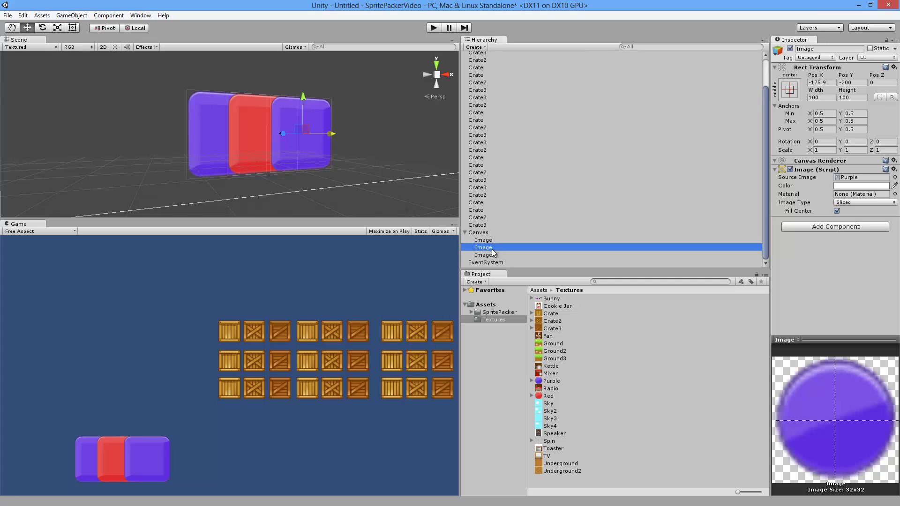
pyautogui.hotkey('ctrl', 'd')
pyautogui.moveTo(282, 140); pyautogui.dragTo(382, 144)
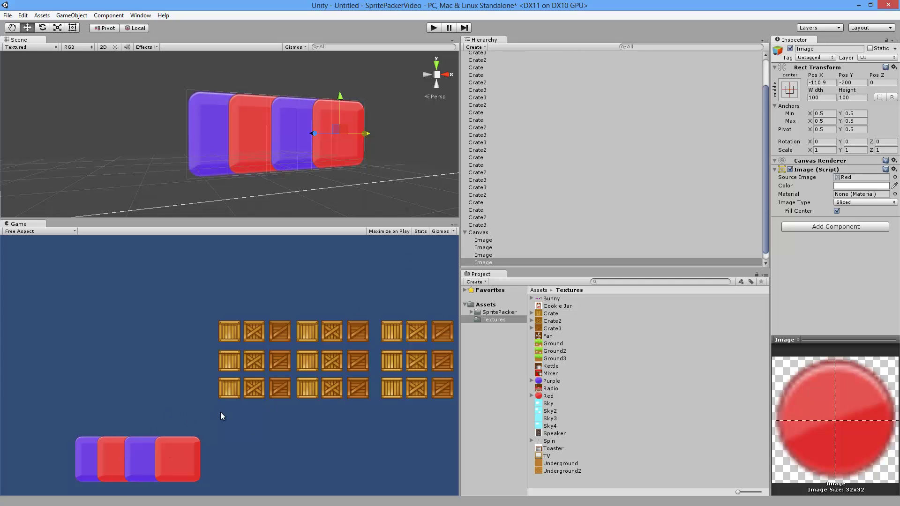
# Show the Game view Stats (16 draw calls) and check the Ground3, Crate3 and Crate2 import settings.
pyautogui.click(420, 232)
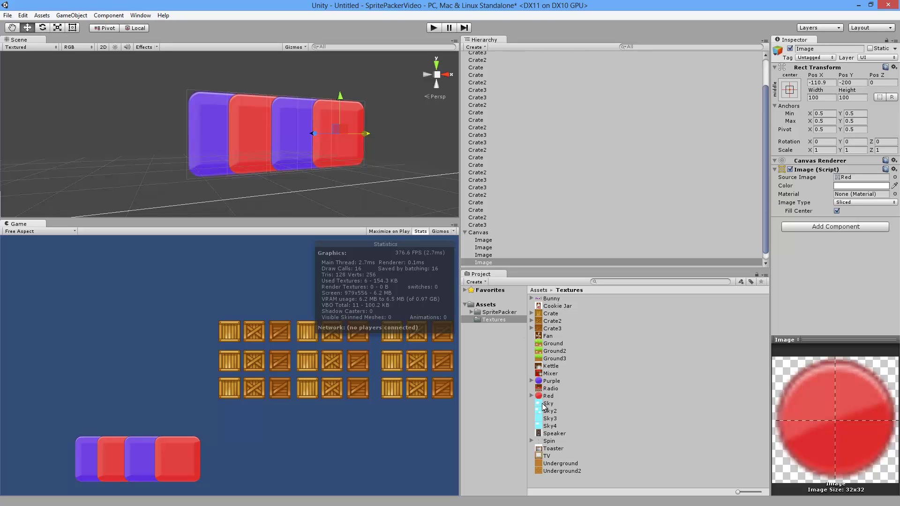
pyautogui.click(554, 358)
pyautogui.click(552, 328)
pyautogui.click(553, 321)
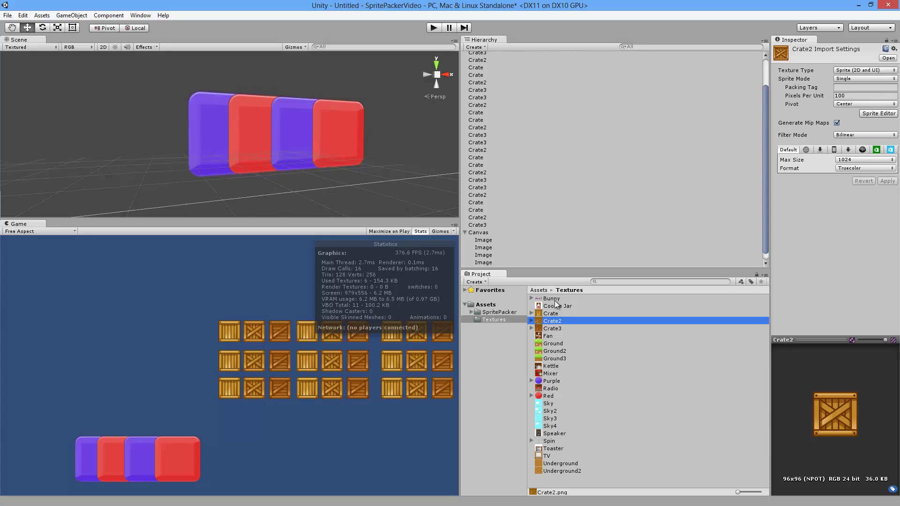
# Inspect the Bunny sheet's four sliced frames in the Sprite Editor, then go to the Assets folder.
pyautogui.click(550, 299)
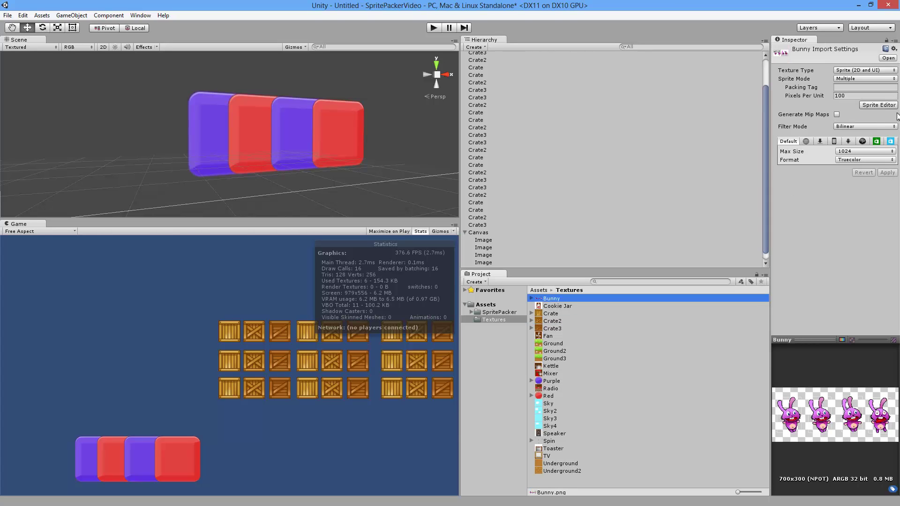
pyautogui.click(879, 105)
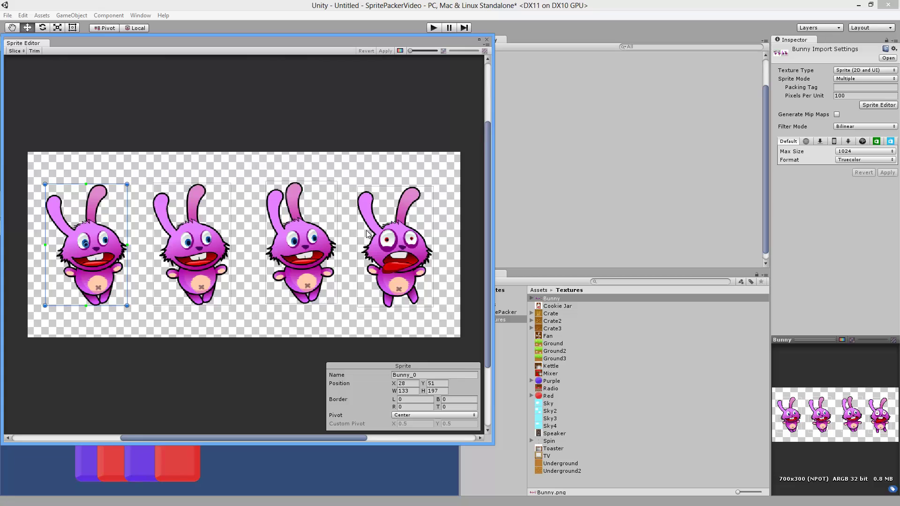
pyautogui.click(487, 39)
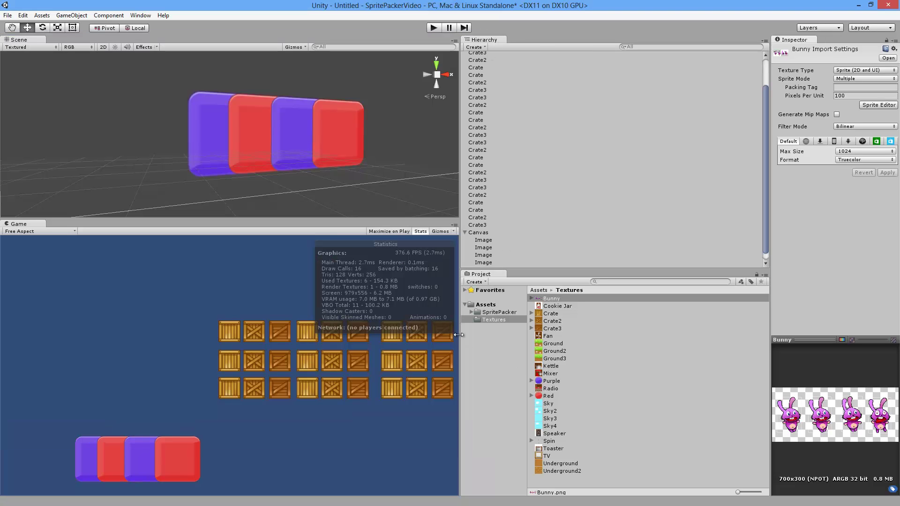
pyautogui.click(498, 305)
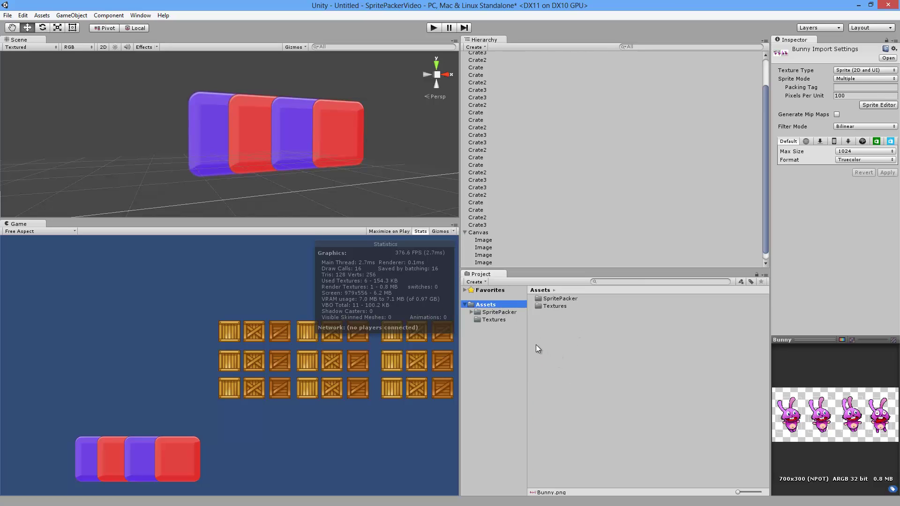
# Create a Sprite Atlas in Assets named 'My Cool Atlas'.
pyautogui.rightClick(555, 334)
pyautogui.moveTo(595, 341)
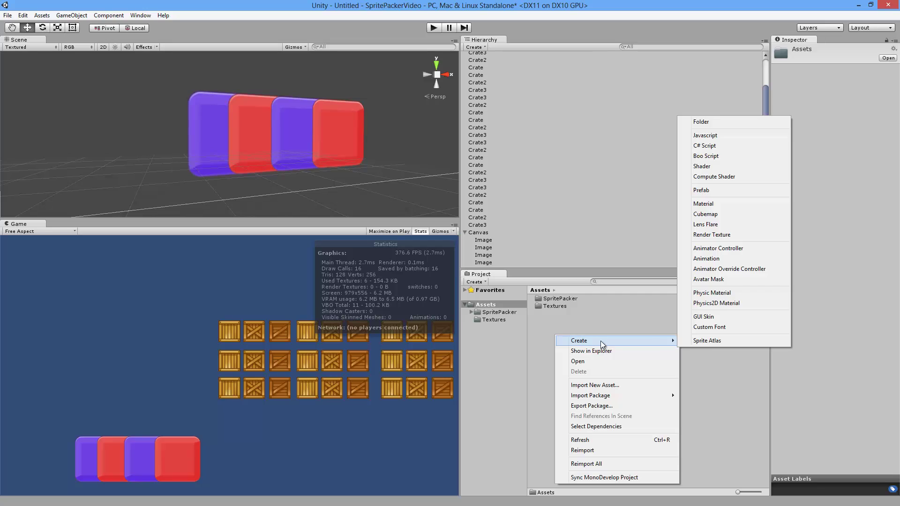
pyautogui.click(711, 341)
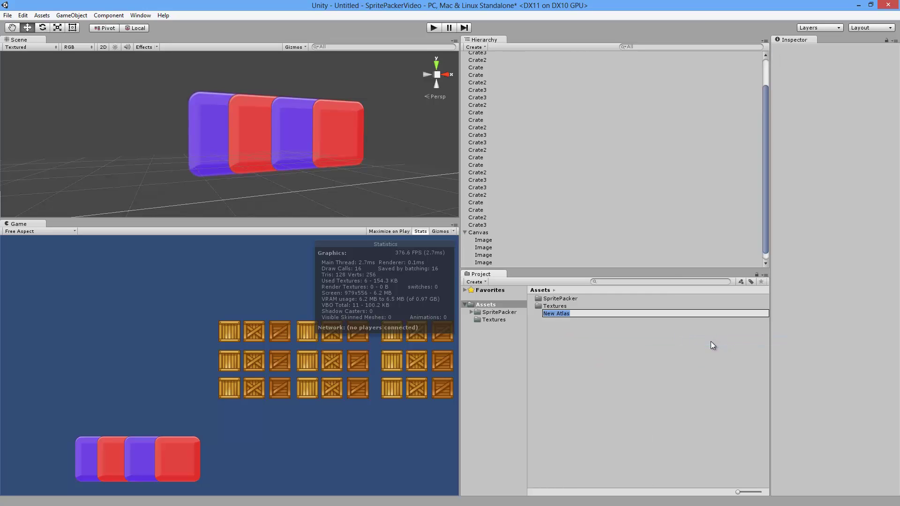
pyautogui.write('My Cool Atlas')
pyautogui.press('Return')
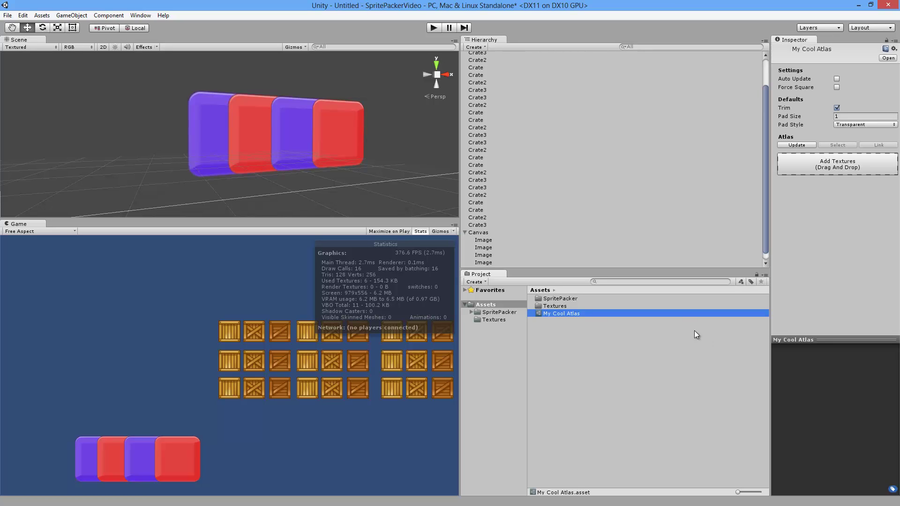
pyautogui.click(493, 321)
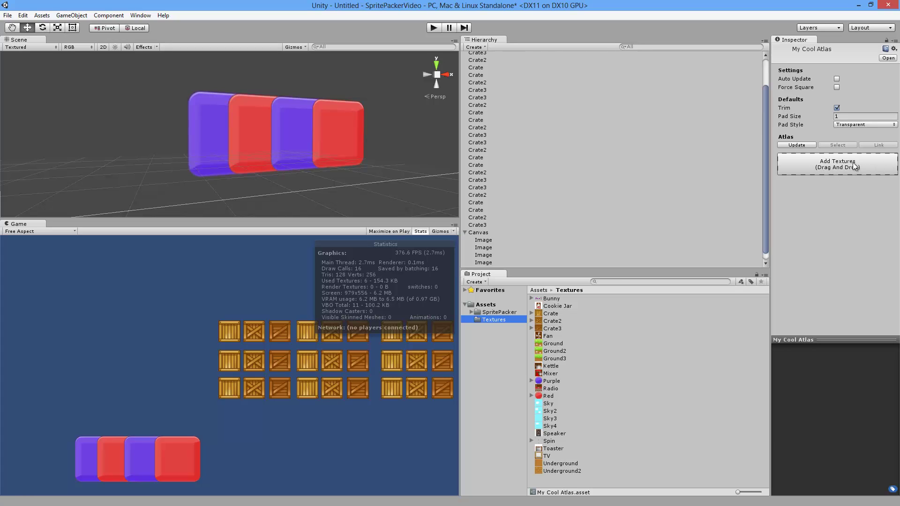
# Try dragging Crate and Crate2 onto the atlas, then multi-select the three crate textures.
pyautogui.moveTo(553, 313); pyautogui.dragTo(825, 161)
pyautogui.moveTo(551, 321); pyautogui.dragTo(834, 213)
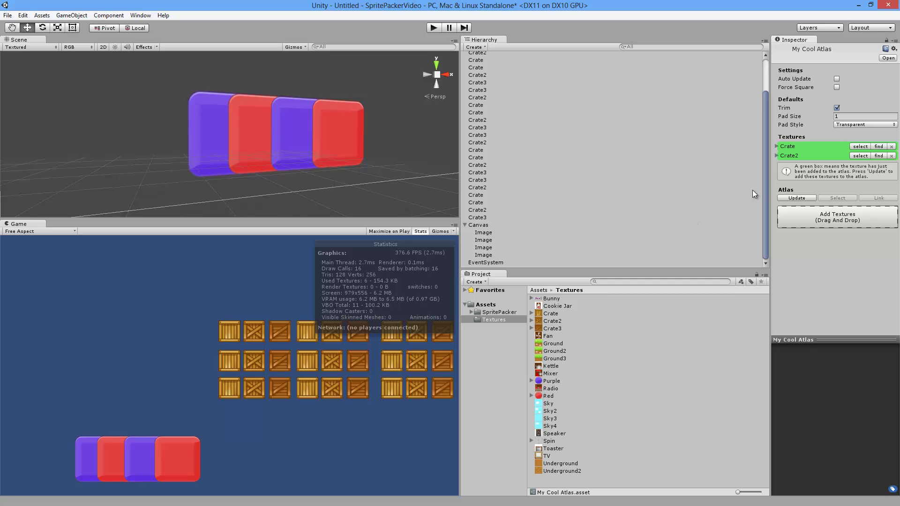
pyautogui.click(552, 328)
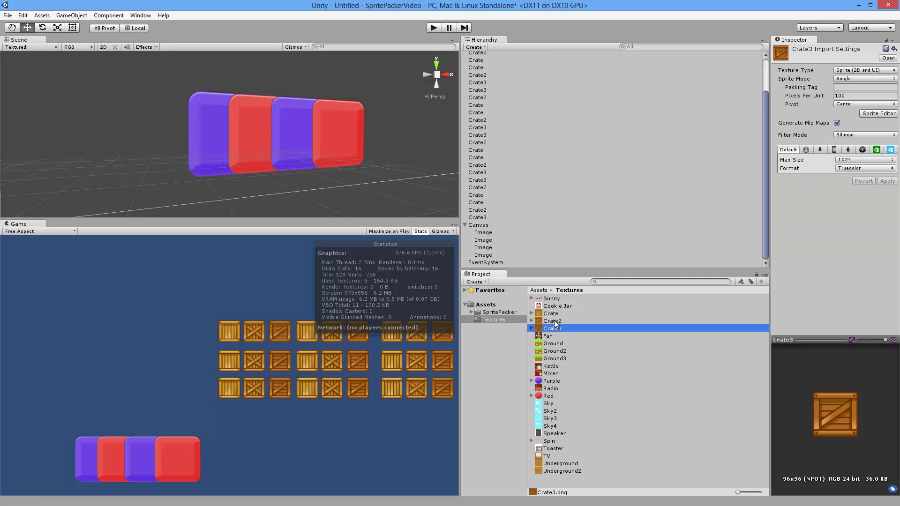
pyautogui.keyDown('ctrl'); pyautogui.click(554, 322); pyautogui.keyUp('ctrl')
pyautogui.keyDown('ctrl'); pyautogui.click(555, 313); pyautogui.keyUp('ctrl')
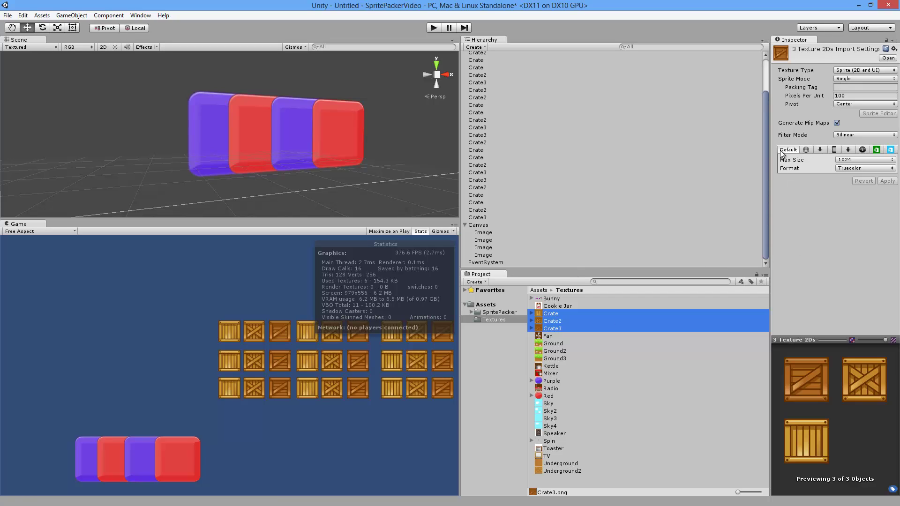
# Add Crate, Crate2 and Crate3 to My Cool Atlas through the Add Textures drop box.
pyautogui.click(485, 305)
pyautogui.click(563, 313)
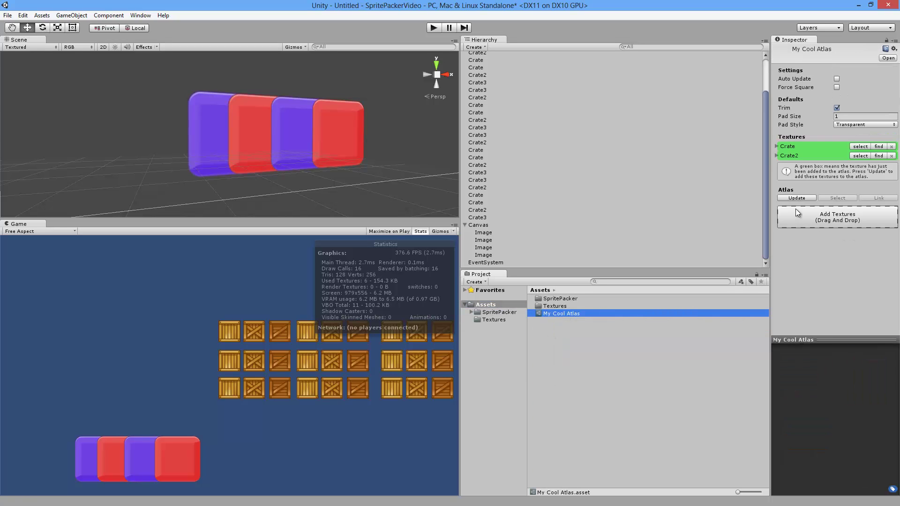
pyautogui.click(834, 217)
pyautogui.moveTo(375, 150)
pyautogui.mouseDown()
pyautogui.moveTo(330, 106)
pyautogui.moveTo(424, 207)
pyautogui.moveTo(420, 136)
pyautogui.moveTo(389, 142)
pyautogui.mouseUp()
pyautogui.click(494, 319)
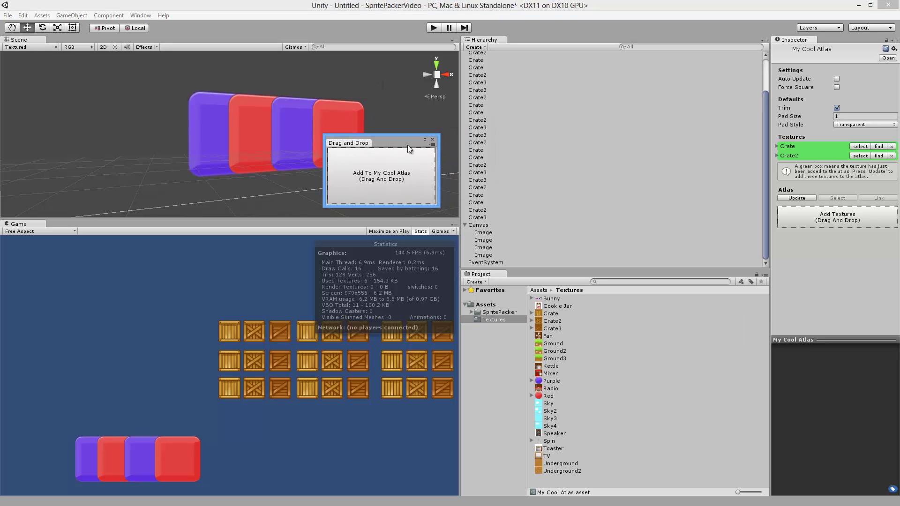
pyautogui.click(554, 314)
pyautogui.keyDown('shift'); pyautogui.click(556, 328); pyautogui.keyUp('shift')
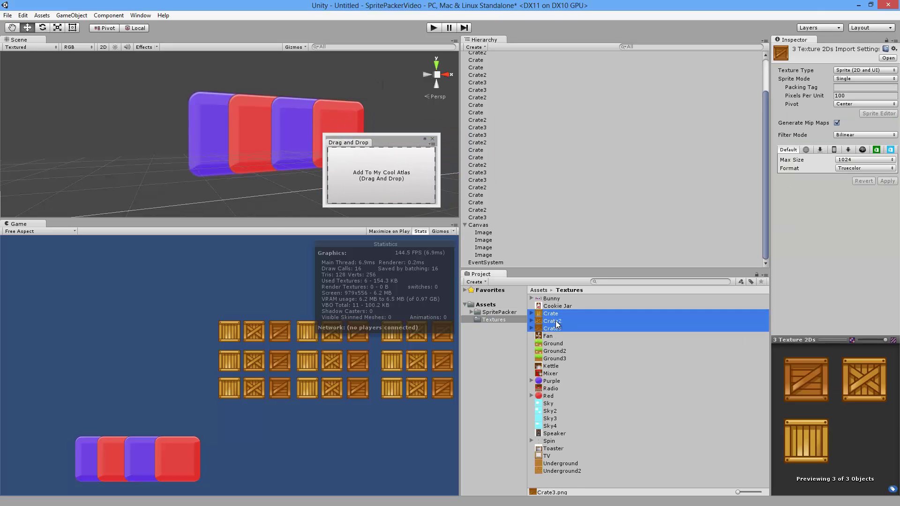
pyautogui.moveTo(555, 314); pyautogui.dragTo(390, 193)
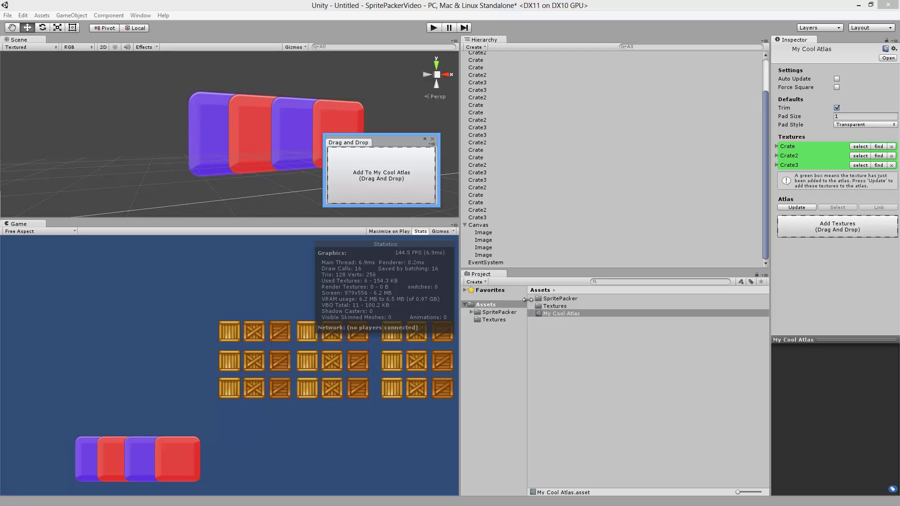
pyautogui.click(494, 320)
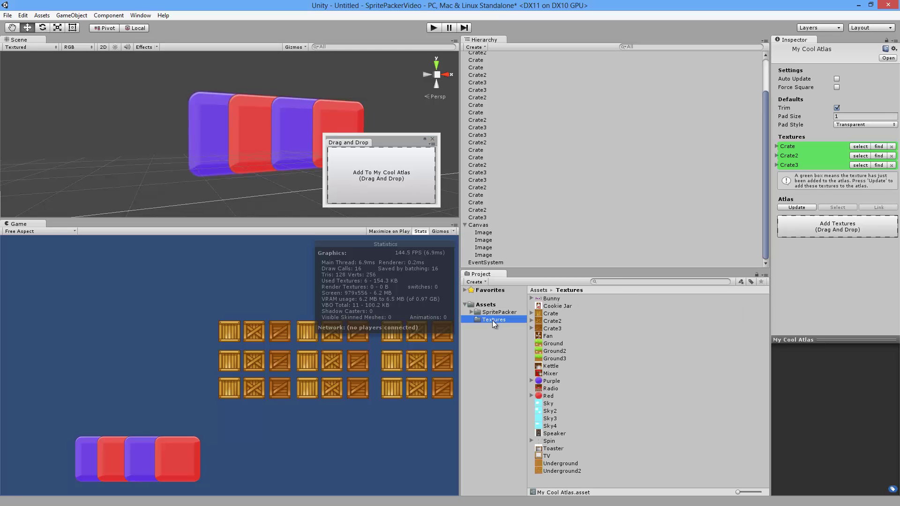
# Add the entire Textures folder to My Cool Atlas and pack it with Update.
pyautogui.moveTo(493, 320); pyautogui.dragTo(379, 161)
pyautogui.scroll(-6, 805, 234)
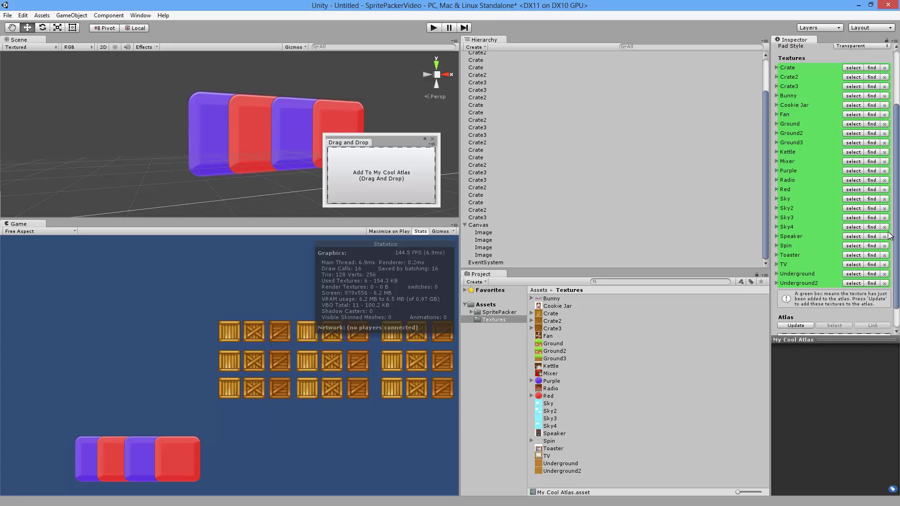
pyautogui.click(432, 140)
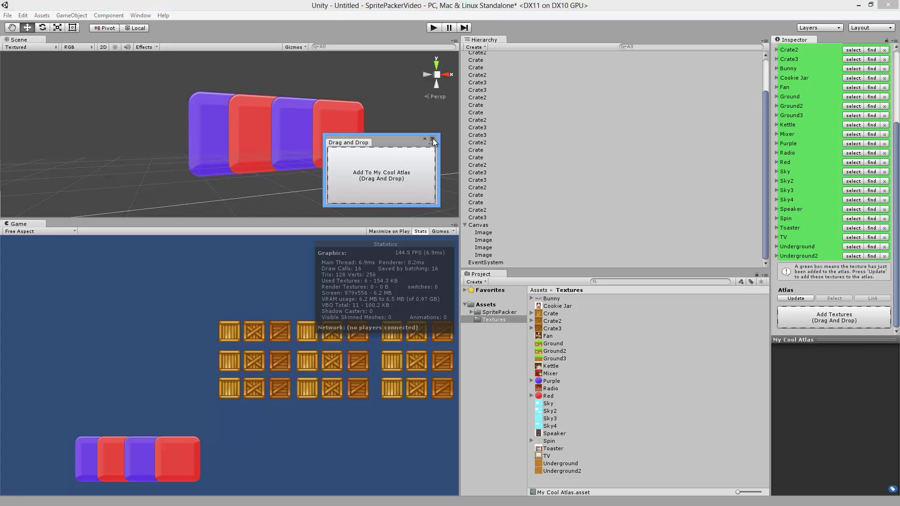
pyautogui.click(792, 299)
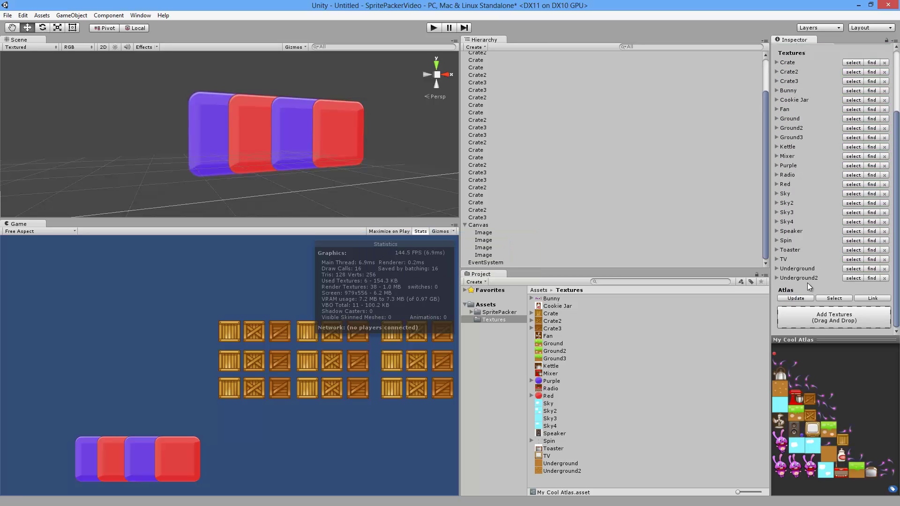
# Select the packed My Cool Atlas texture and expand it to list its sprites.
pyautogui.click(832, 298)
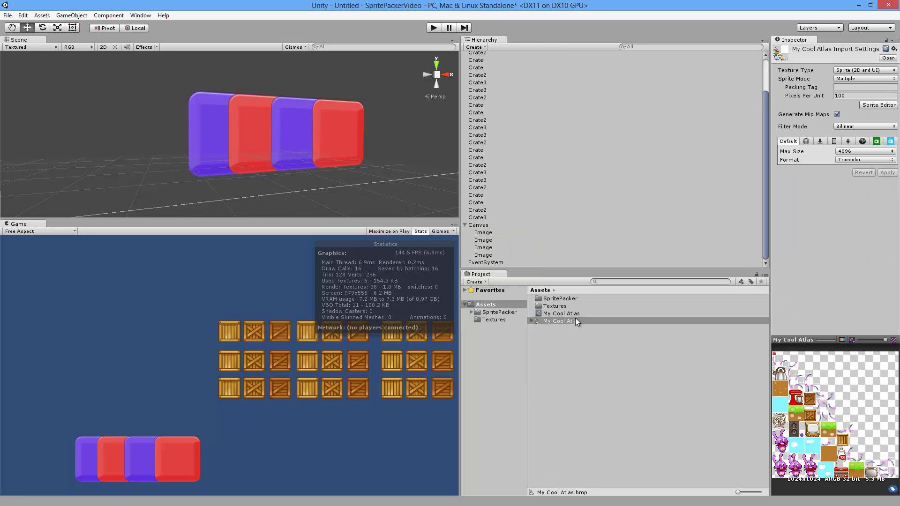
pyautogui.click(531, 321)
pyautogui.scroll(-10, 558, 336)
pyautogui.scroll(10, 566, 403)
# Inspect the atlas sprites, including Sky3 and Fan, in the Sprite Editor.
pyautogui.click(878, 105)
pyautogui.click(167, 172)
pyautogui.click(136, 197)
pyautogui.click(89, 221)
pyautogui.click(83, 245)
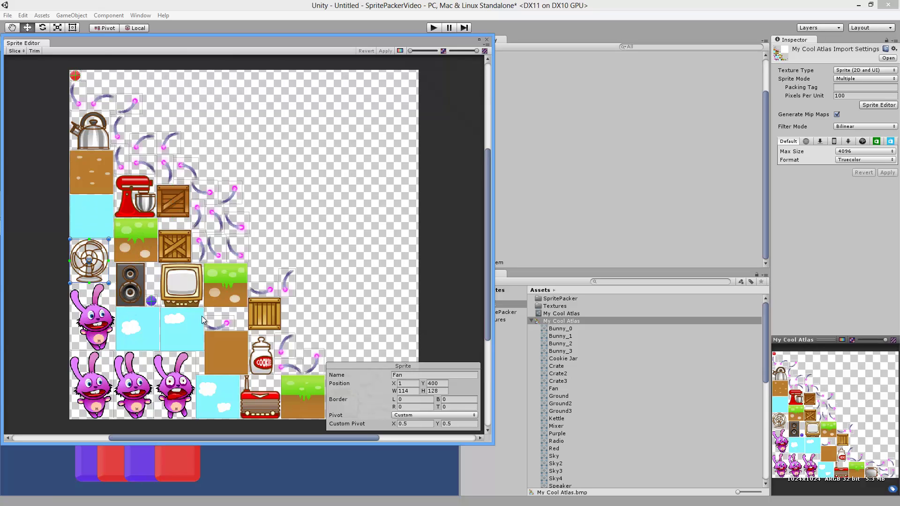
pyautogui.click(486, 39)
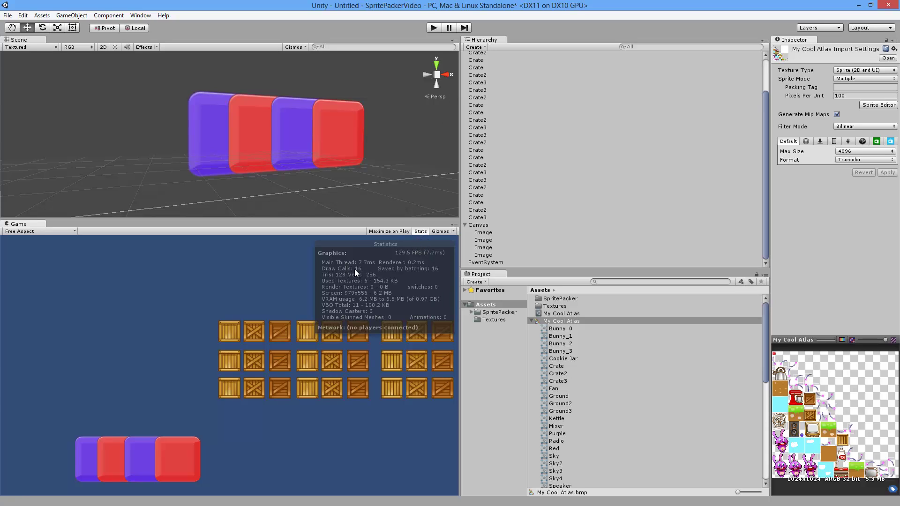
# Select a Crate3 object and locate the sprite asset it uses.
pyautogui.click(495, 135)
pyautogui.click(493, 119)
pyautogui.click(493, 97)
pyautogui.click(493, 82)
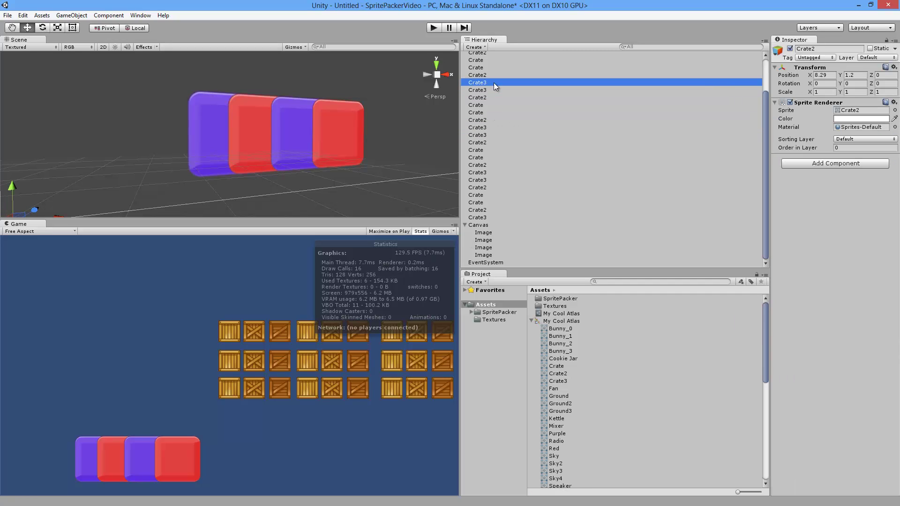
pyautogui.click(853, 110)
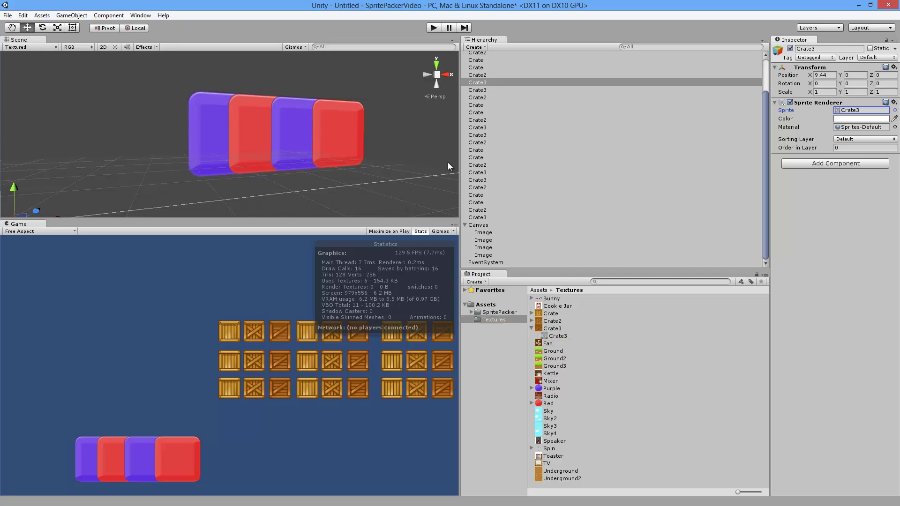
# Save the scene as 'My Cool Scene' in the Assets folder.
pyautogui.click(8, 15)
pyautogui.click(35, 62)
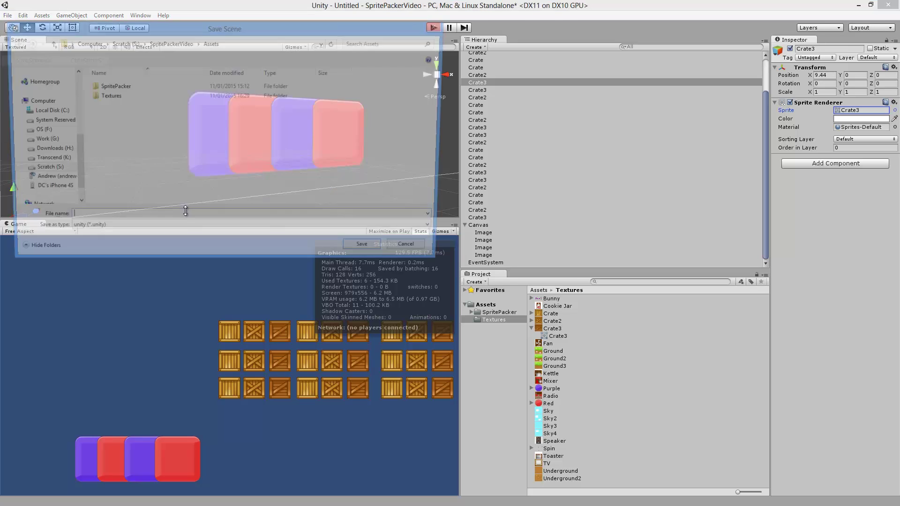
pyautogui.write('COol')
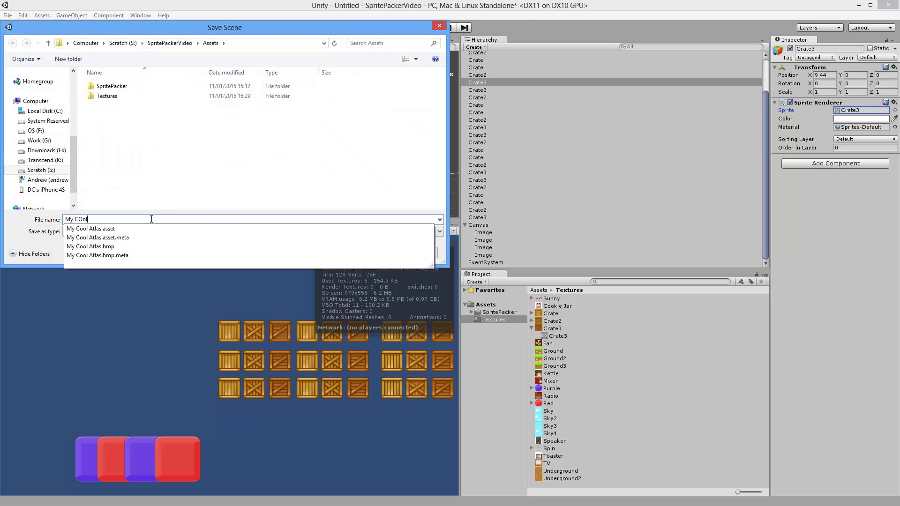
pyautogui.press('BackSpace')
pyautogui.write('ool Scene')
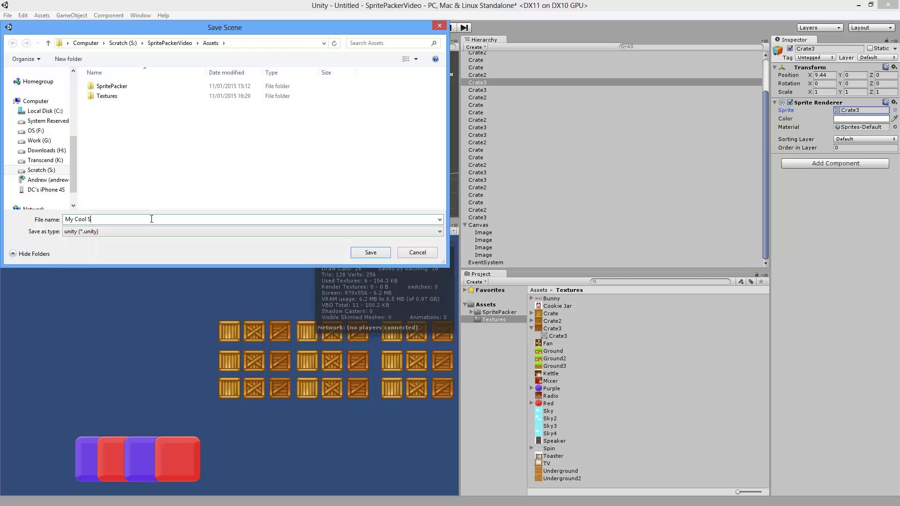
pyautogui.press('Return')
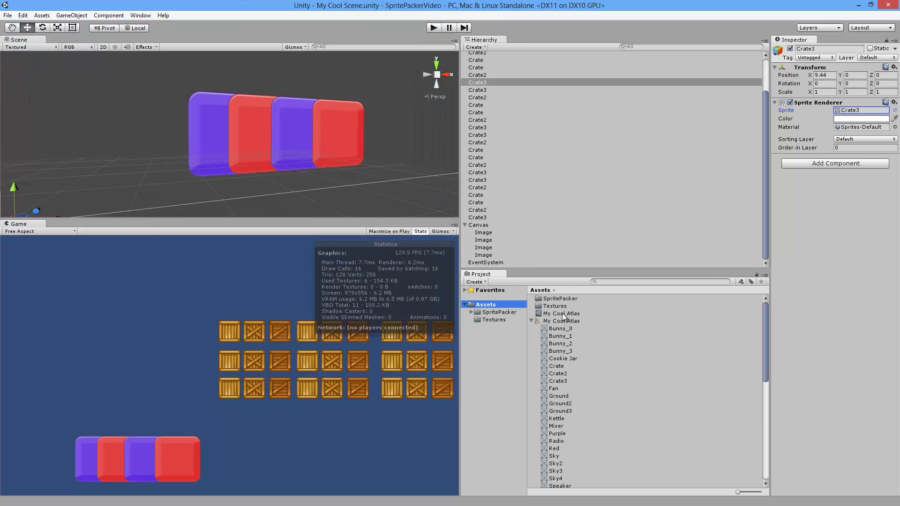
# Use My Cool Atlas's Sprite Linker to swap the Crate sprites for atlas sprites, cutting draw calls.
pyautogui.click(562, 313)
pyautogui.scroll(-2, 862, 237)
pyautogui.click(872, 298)
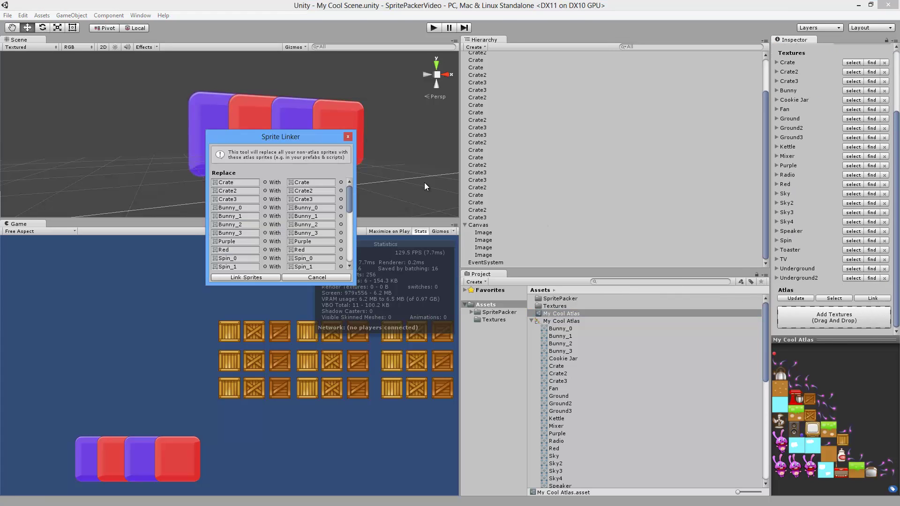
pyautogui.click(232, 183)
pyautogui.click(233, 199)
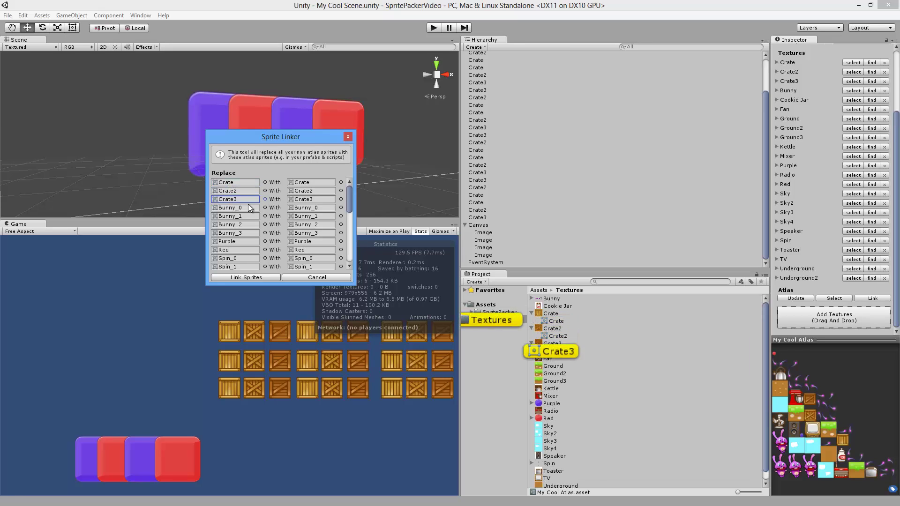
pyautogui.click(296, 190)
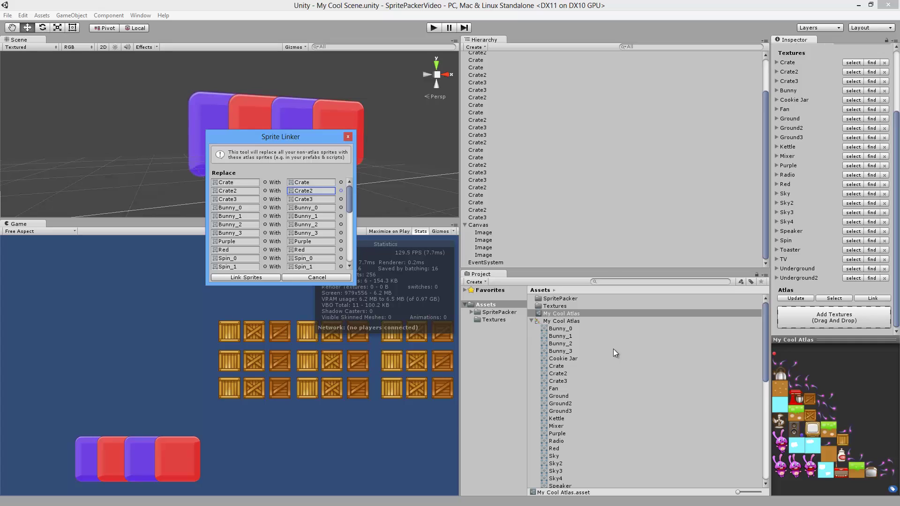
pyautogui.click(250, 277)
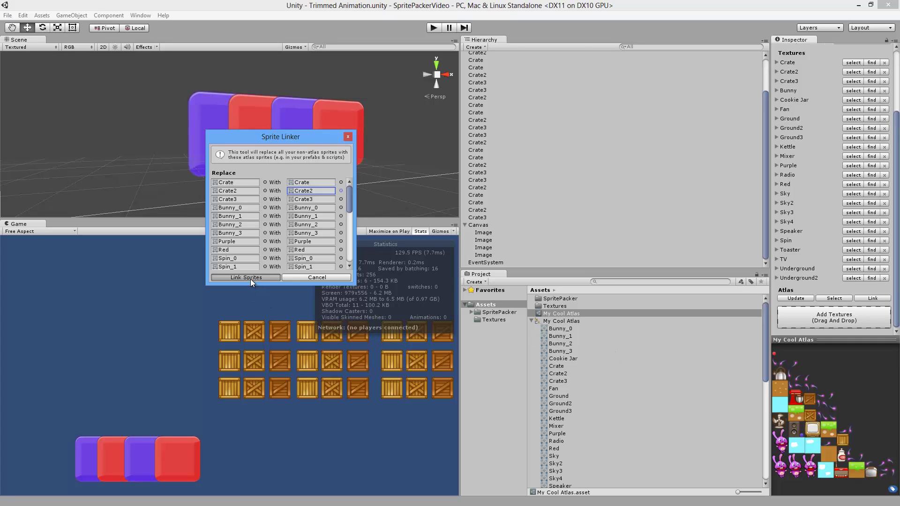
pyautogui.click(349, 137)
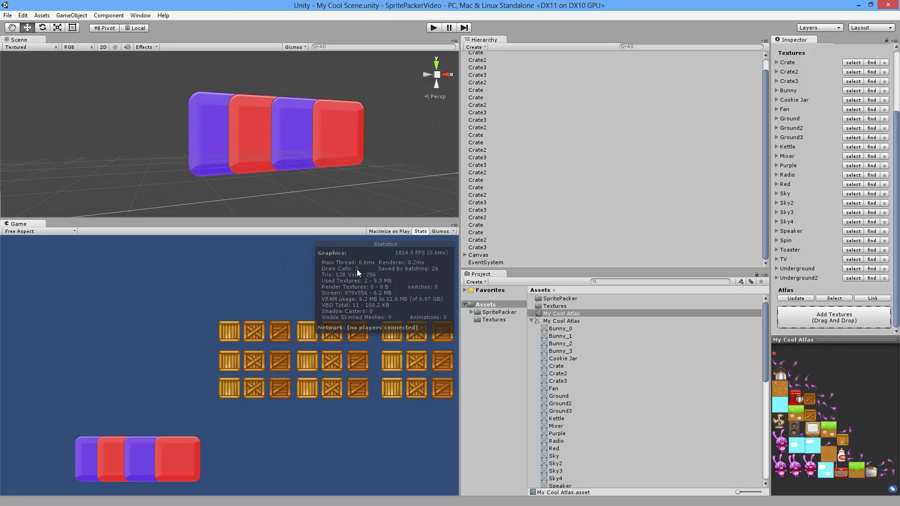
pyautogui.click(482, 135)
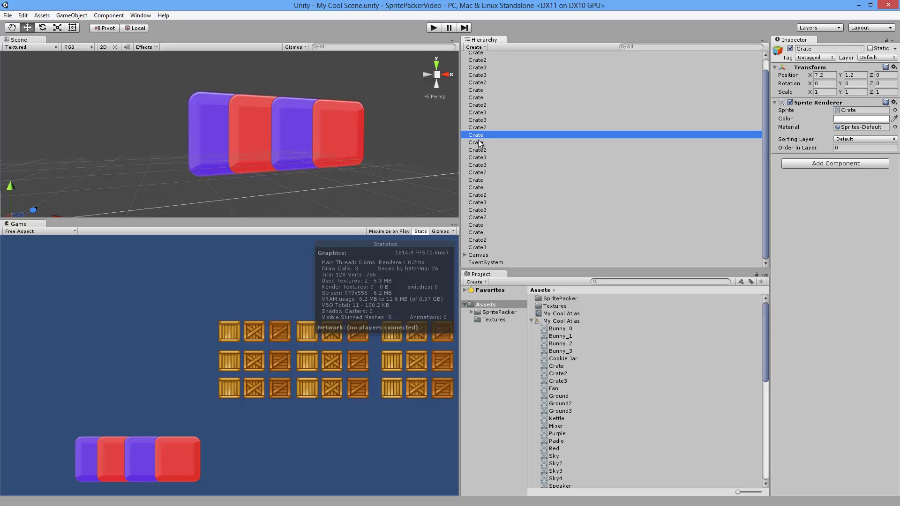
pyautogui.doubleClick(483, 135)
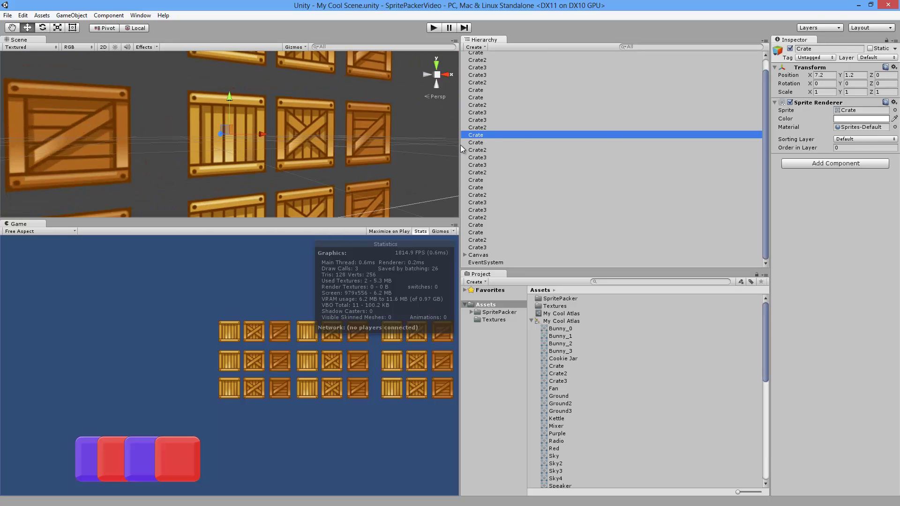
pyautogui.click(845, 111)
pyautogui.click(562, 366)
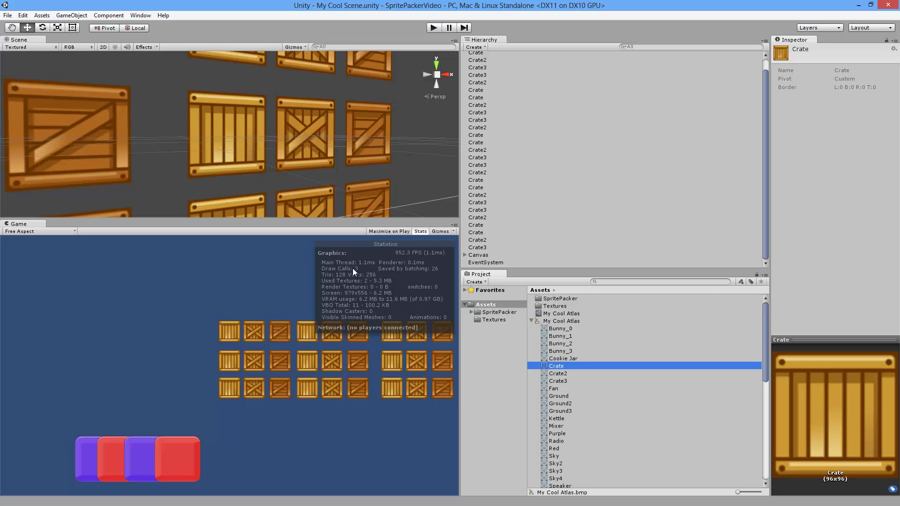
pyautogui.click(154, 271)
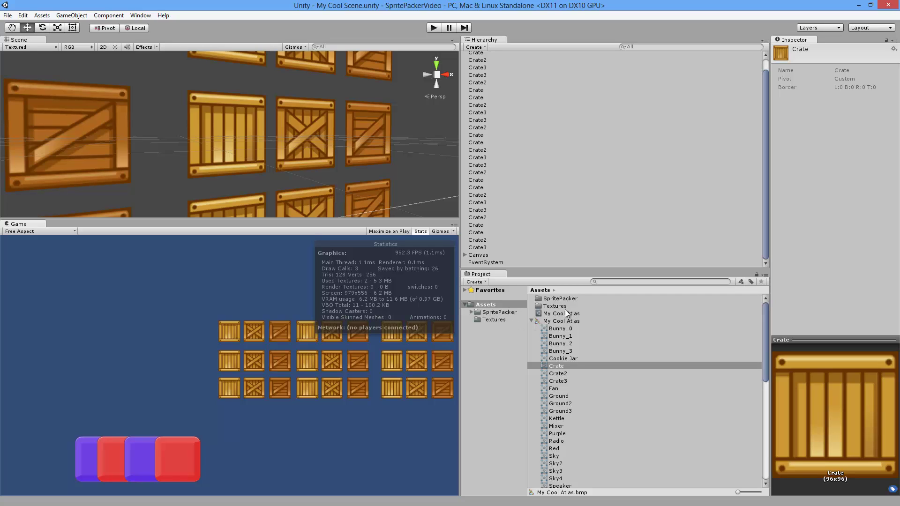
# In the Textures folder, select the Spin sheet and briefly open it in the Sprite Editor.
pyautogui.click(494, 320)
pyautogui.scroll(-1, 560, 442)
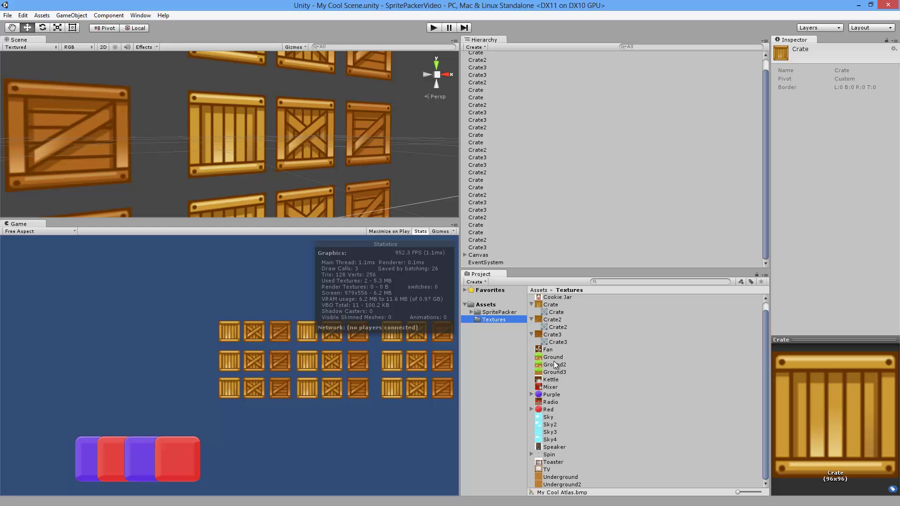
pyautogui.click(548, 455)
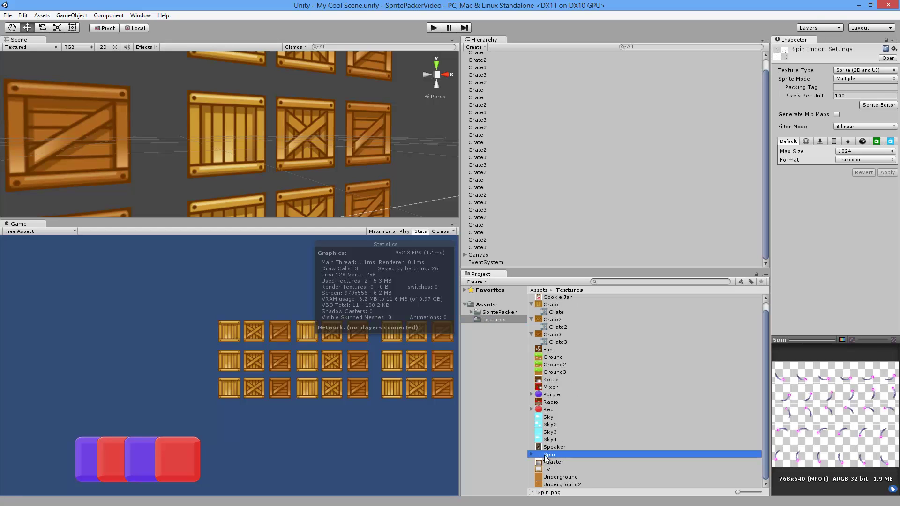
pyautogui.click(870, 104)
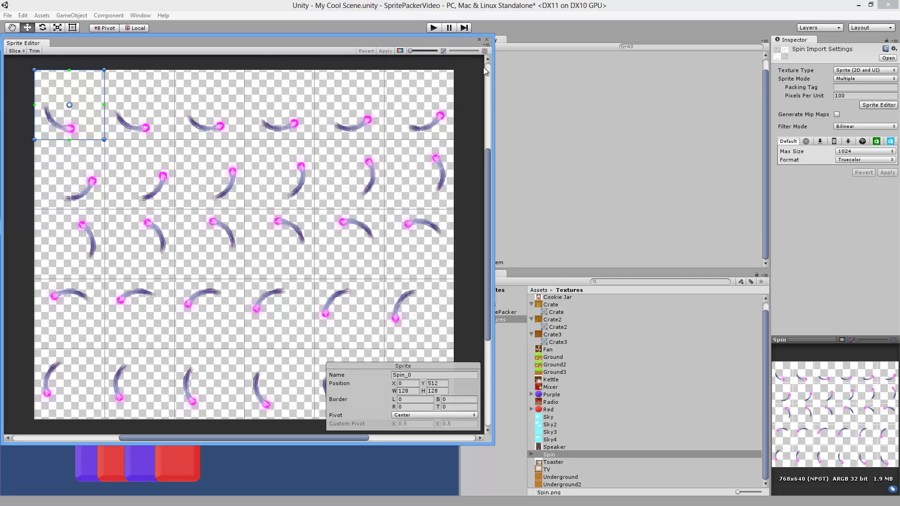
pyautogui.click(486, 40)
# Expand Spin, browse its sliced sprites from Spin_0, then reopen the sheet in the Sprite Editor.
pyautogui.click(531, 454)
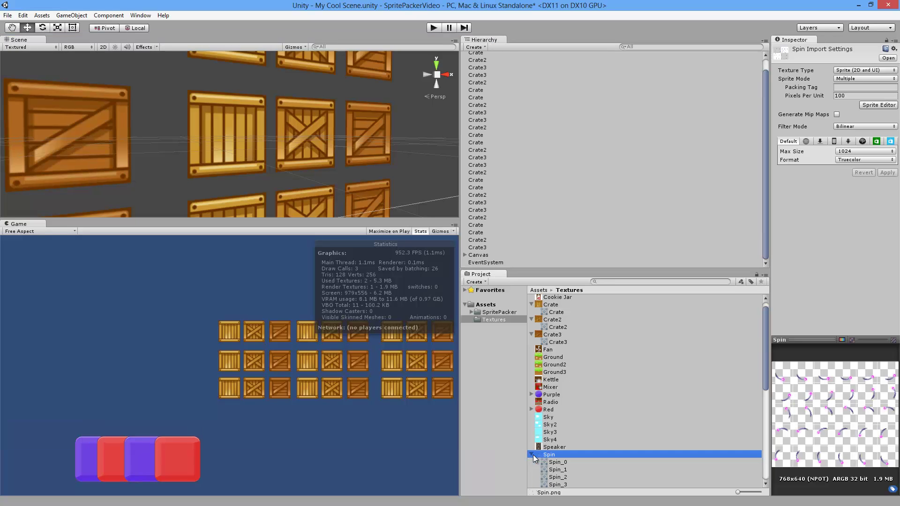
pyautogui.scroll(-5, 549, 412)
pyautogui.click(561, 351)
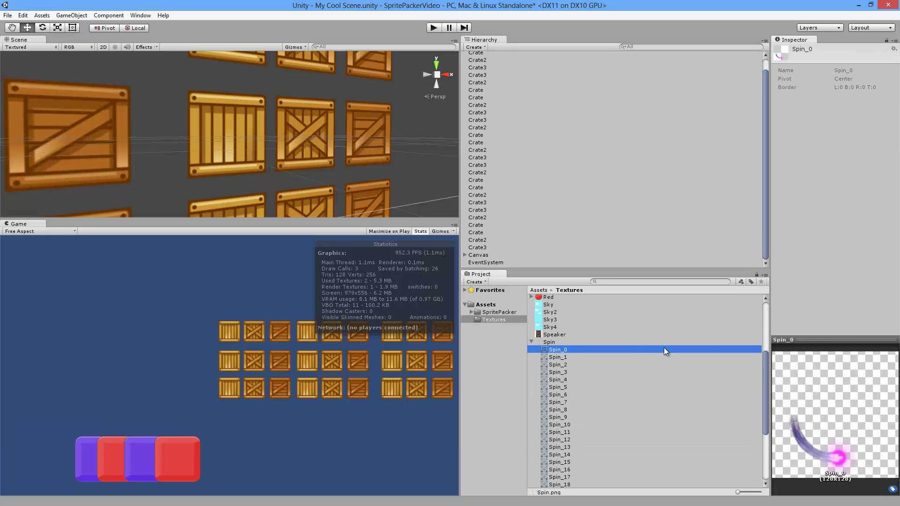
pyautogui.press('Down')
pyautogui.press('Down')
pyautogui.press('Down')
pyautogui.press('Down')
pyautogui.press('Down')
pyautogui.press('Down')
pyautogui.press('Down')
pyautogui.press('Down')
pyautogui.press('Down')
pyautogui.press('Down')
pyautogui.press('Down')
pyautogui.press('Down')
pyautogui.press('Down')
pyautogui.press('Down')
pyautogui.press('Down')
pyautogui.press('Down')
pyautogui.press('Down')
pyautogui.press('Down')
pyautogui.press('Down')
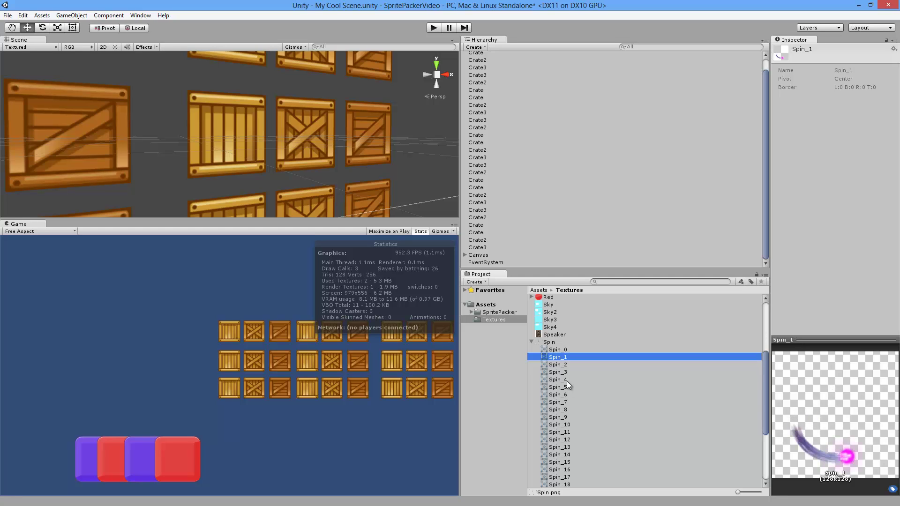
pyautogui.press('Down')
pyautogui.press('Down')
pyautogui.press('Down')
pyautogui.press('Down')
pyautogui.press('Down')
pyautogui.press('Down')
pyautogui.press('Down')
pyautogui.press('Down')
pyautogui.press('Down')
pyautogui.press('Down')
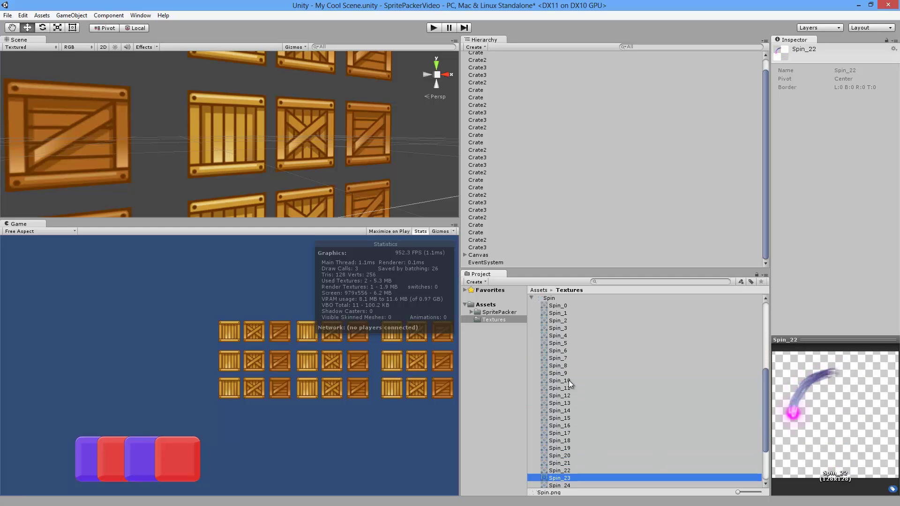
pyautogui.press('Up')
pyautogui.press('Up')
pyautogui.press('Up')
pyautogui.press('Up')
pyautogui.press('Up')
pyautogui.press('Up')
pyautogui.press('Up')
pyautogui.press('Up')
pyautogui.press('Up')
pyautogui.press('Up')
pyautogui.press('Up')
pyautogui.press('Up')
pyautogui.press('Up')
pyautogui.press('Up')
pyautogui.press('Up')
pyautogui.press('Up')
pyautogui.press('Up')
pyautogui.press('Up')
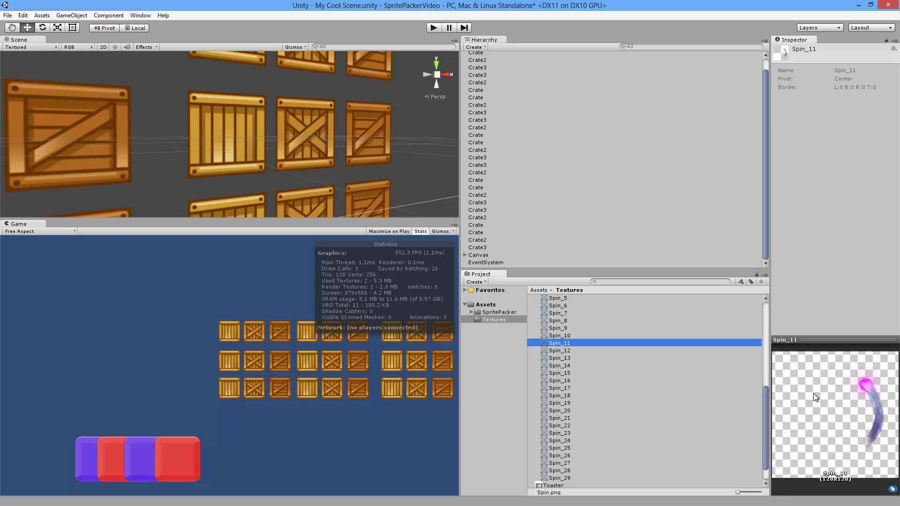
pyautogui.scroll(5, 567, 356)
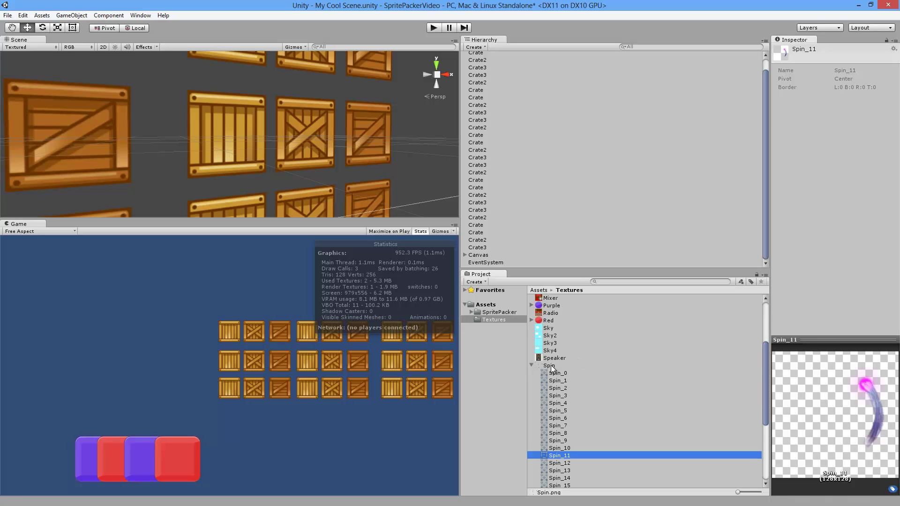
pyautogui.click(551, 367)
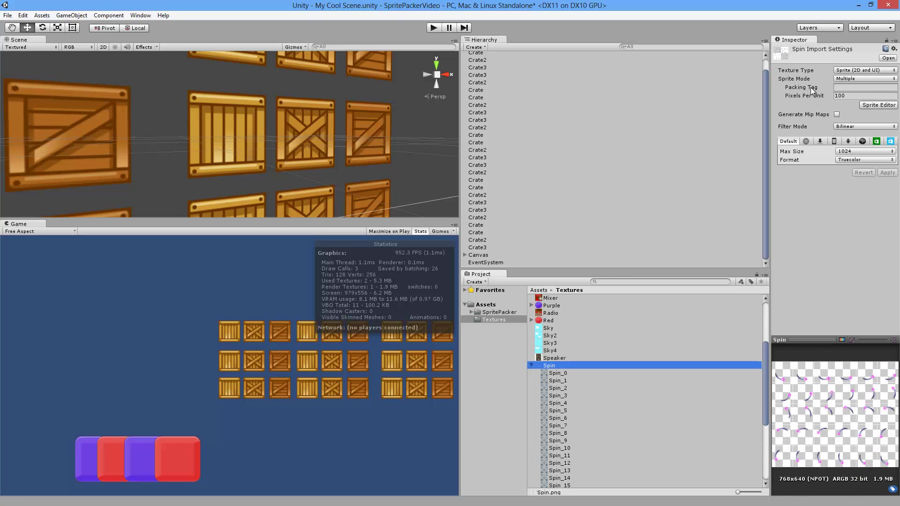
pyautogui.click(878, 105)
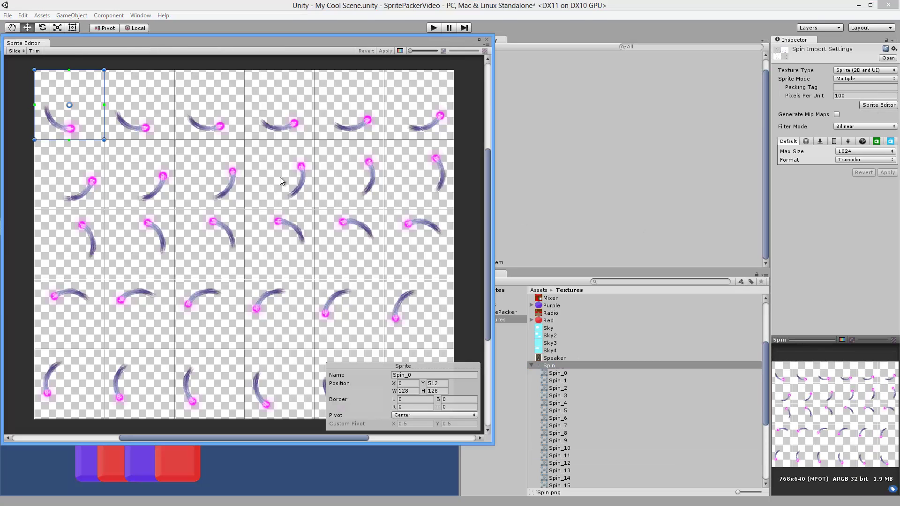
# Trim the Spin_1 and Spin_2 rects tight around their pixels.
pyautogui.click(134, 120)
pyautogui.click(212, 115)
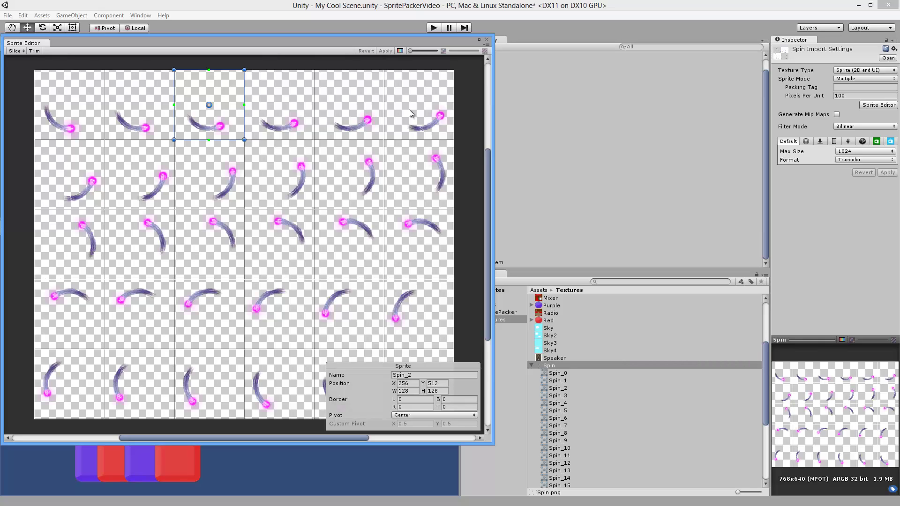
pyautogui.click(52, 99)
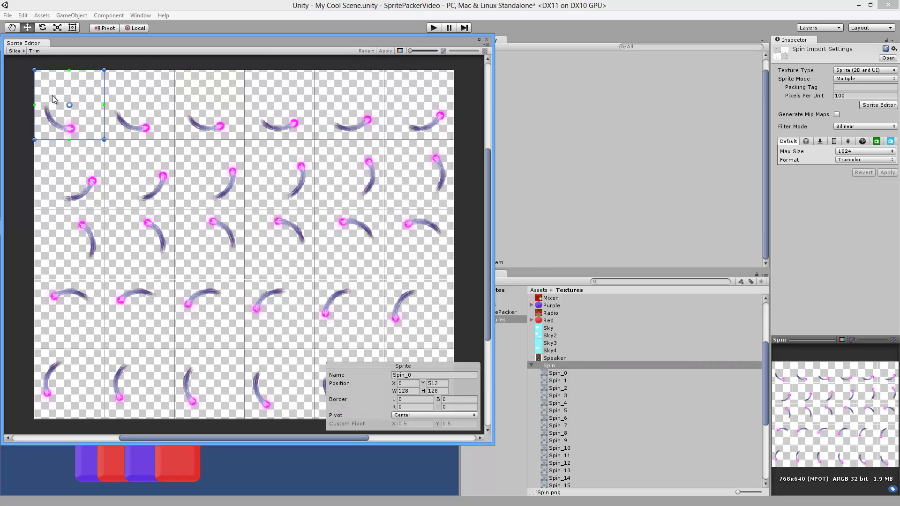
pyautogui.click(111, 105)
pyautogui.click(32, 51)
pyautogui.click(223, 115)
pyautogui.click(35, 51)
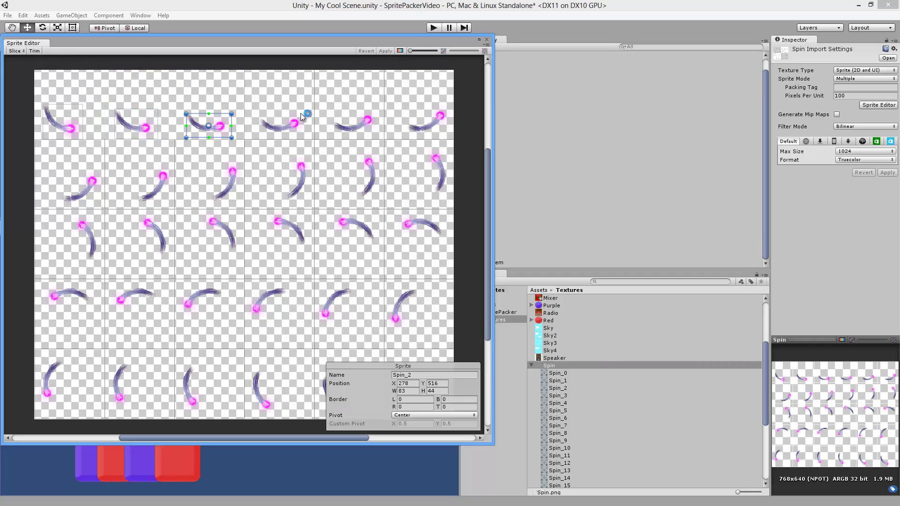
# Move the Spin_0 and Spin_1 pivots to their top edges, then revert all edits and close the editor.
pyautogui.click(70, 123)
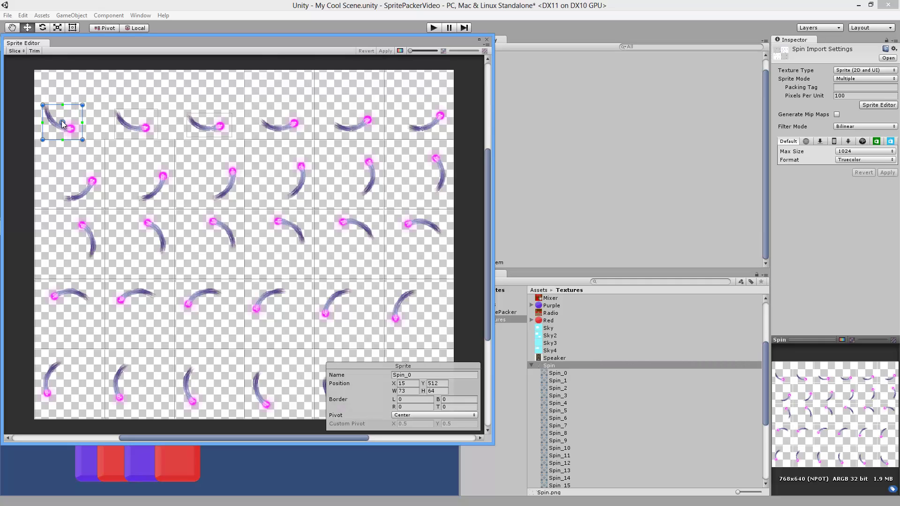
pyautogui.moveTo(64, 125); pyautogui.dragTo(71, 104)
pyautogui.click(137, 124)
pyautogui.keyDown('ctrl'); pyautogui.moveTo(137, 123); pyautogui.dragTo(138, 108); pyautogui.keyUp('ctrl')
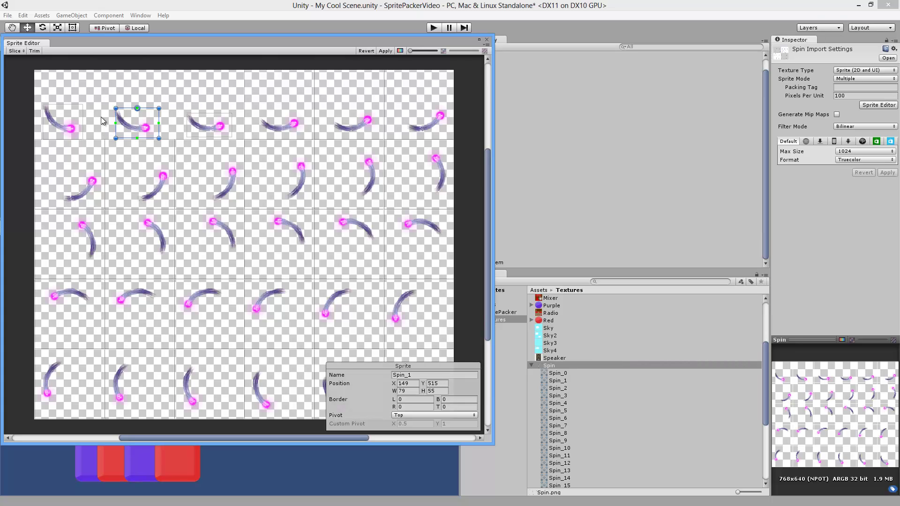
pyautogui.click(378, 50)
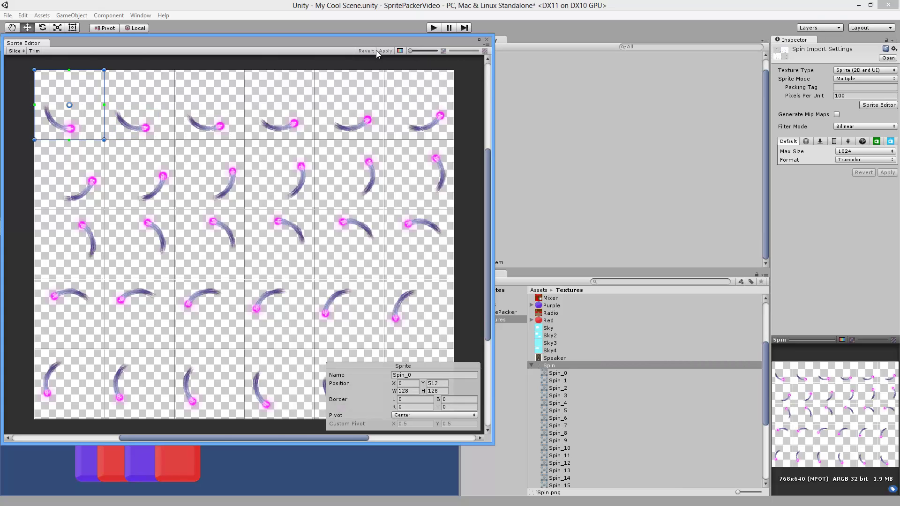
pyautogui.click(486, 39)
pyautogui.click(505, 314)
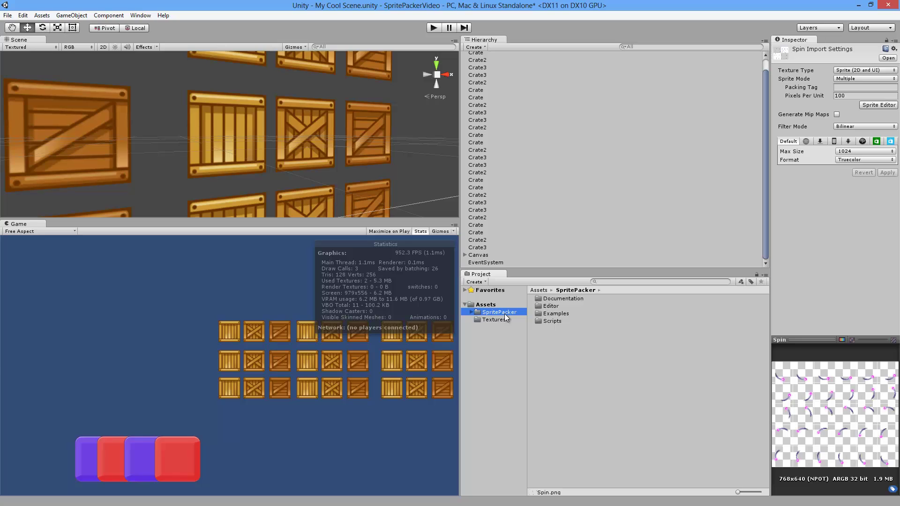
# Inspect the Spin_0 sprite in Textures, then return to the Assets root.
pyautogui.click(500, 320)
pyautogui.scroll(-5, 543, 461)
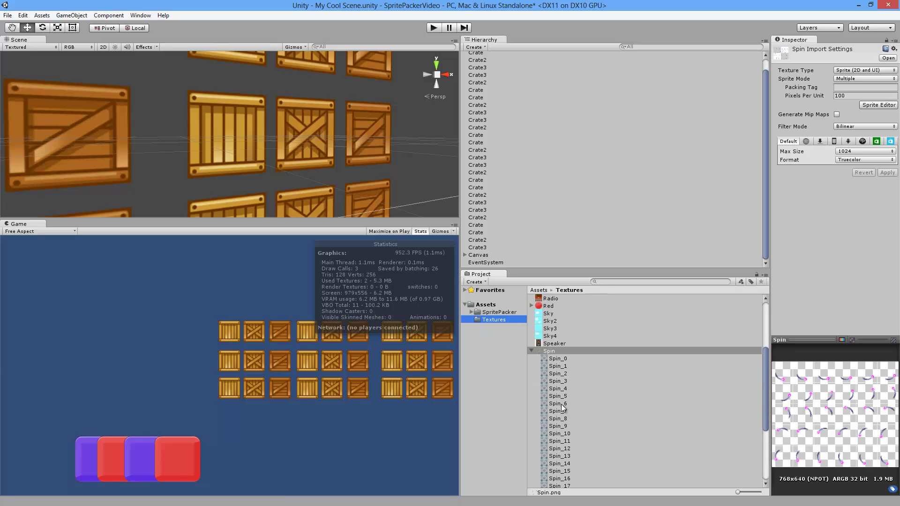
pyautogui.click(556, 359)
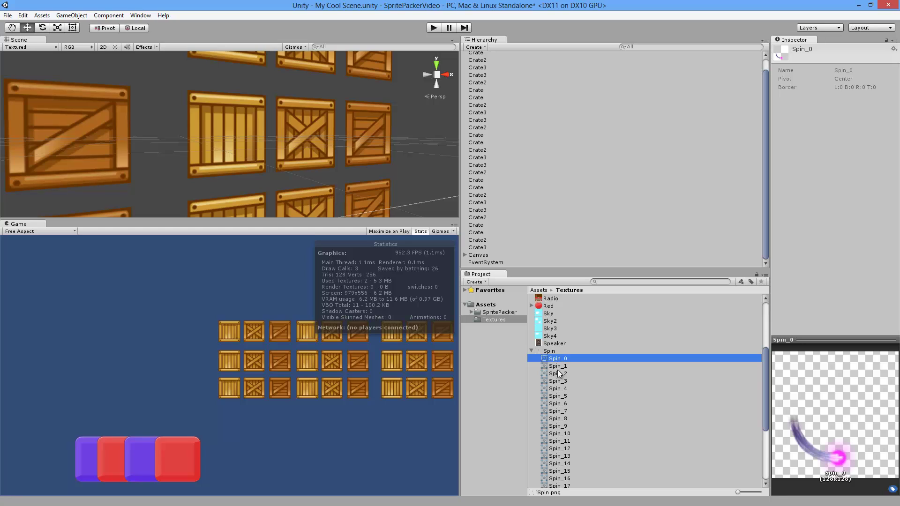
pyautogui.click(485, 305)
pyautogui.scroll(5, 578, 360)
# Examine the packed My Cool Atlas texture's Spin_21, Spin_22 and Spin_12 sprites in the Sprite Editor.
pyautogui.click(560, 321)
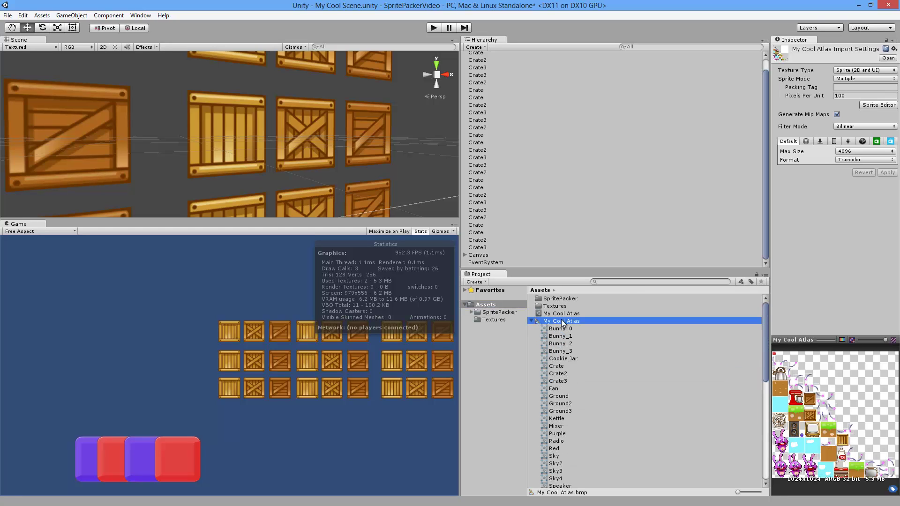
pyautogui.click(876, 106)
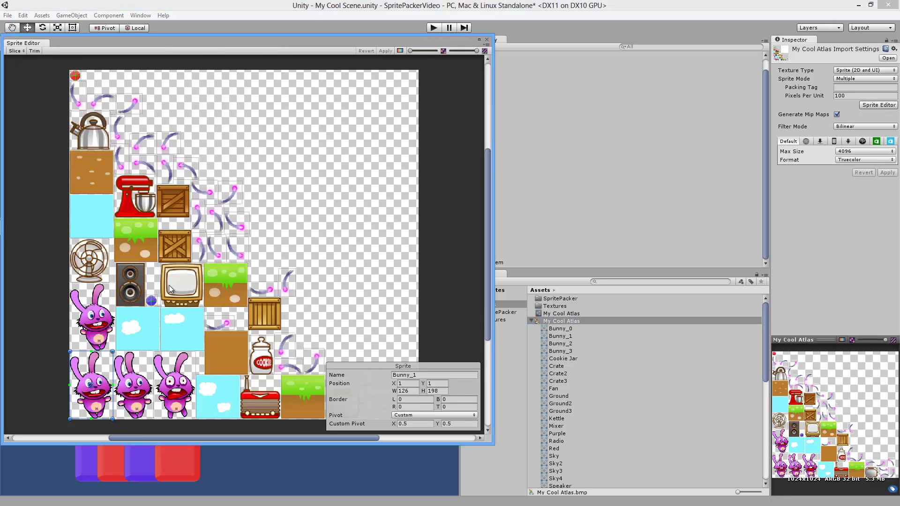
pyautogui.click(143, 146)
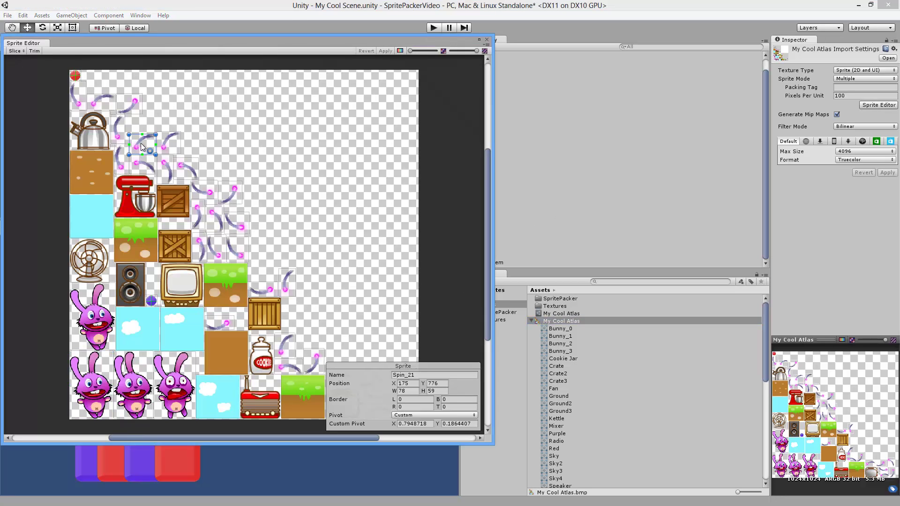
pyautogui.scroll(3, 195, 139)
pyautogui.scroll(6, 195, 140)
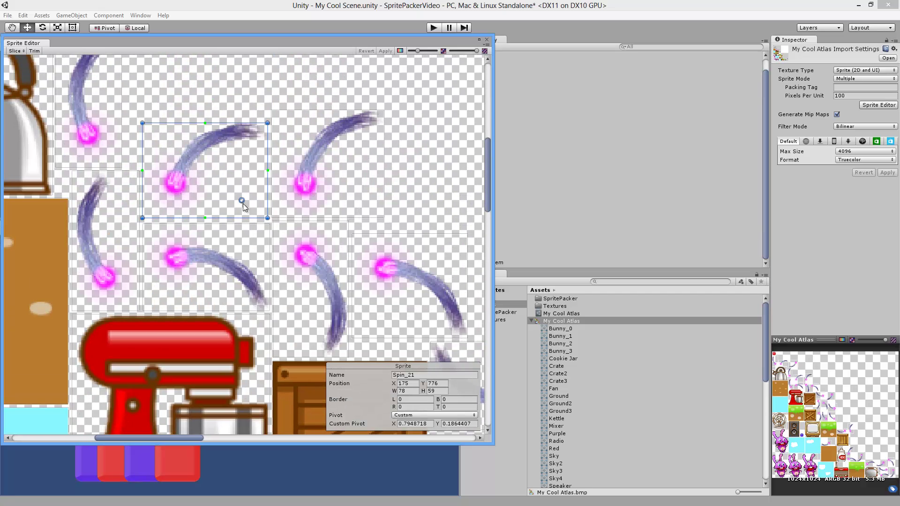
pyautogui.click(358, 176)
pyautogui.click(311, 284)
pyautogui.scroll(-6, 348, 254)
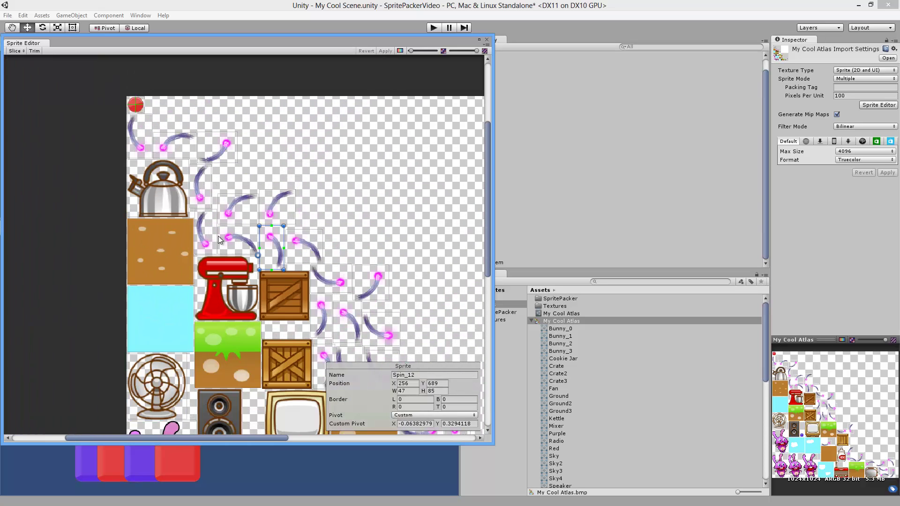
pyautogui.moveTo(302, 276); pyautogui.dragTo(224, 221, button='middle')
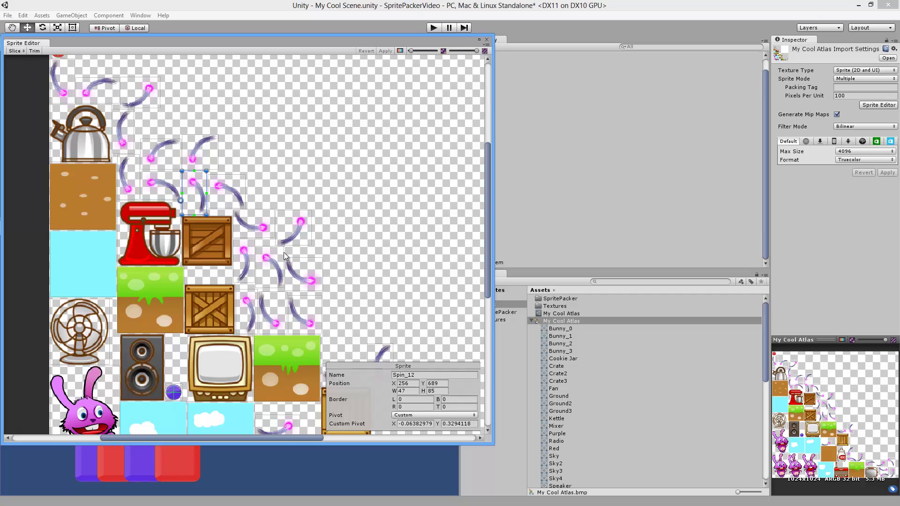
pyautogui.click(486, 41)
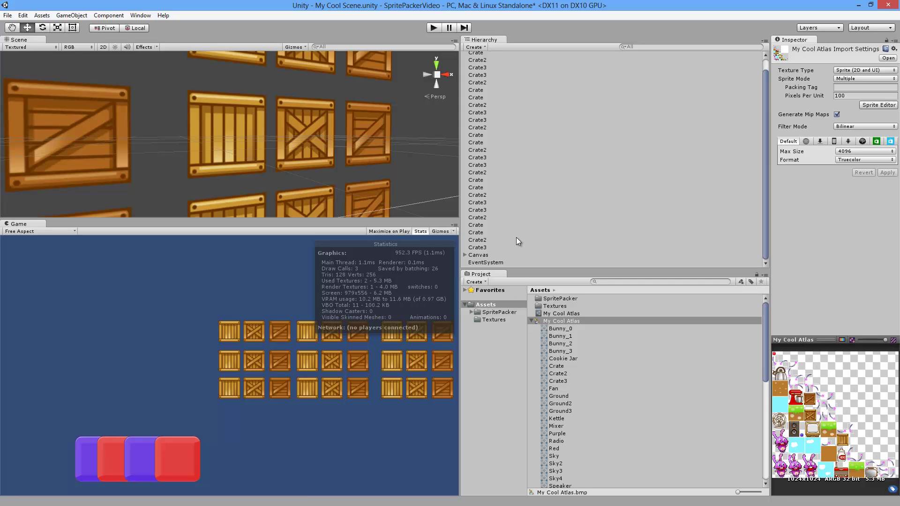
# In My Cool Atlas settings, mark Crate, Crate2, Crate3 and Bunny for removal.
pyautogui.click(560, 314)
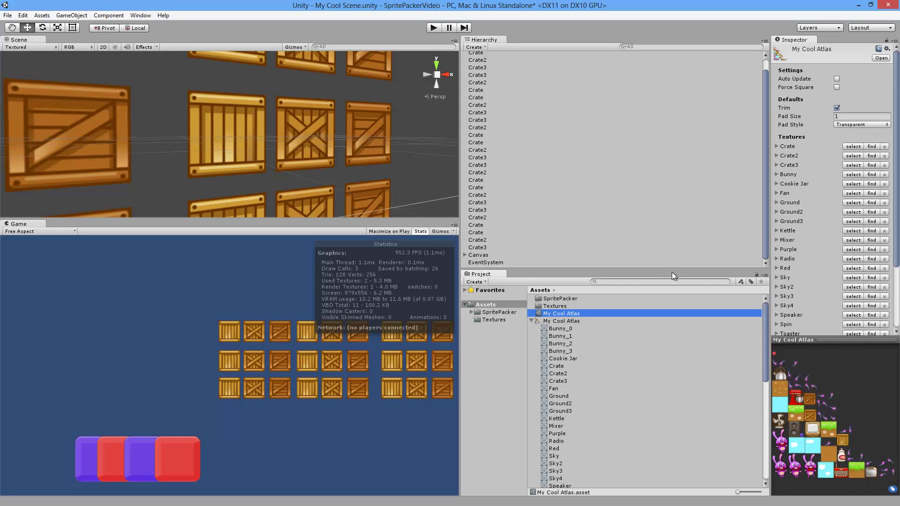
pyautogui.moveTo(896, 129)
pyautogui.mouseDown()
pyautogui.moveTo(895, 242)
pyautogui.moveTo(896, 132)
pyautogui.mouseUp()
pyautogui.scroll(-2, 817, 166)
pyautogui.scroll(2, 817, 166)
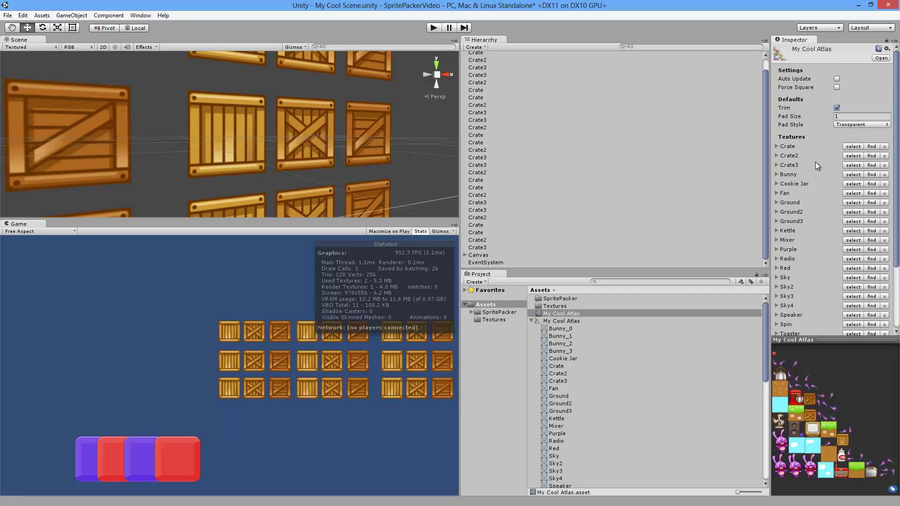
pyautogui.click(875, 147)
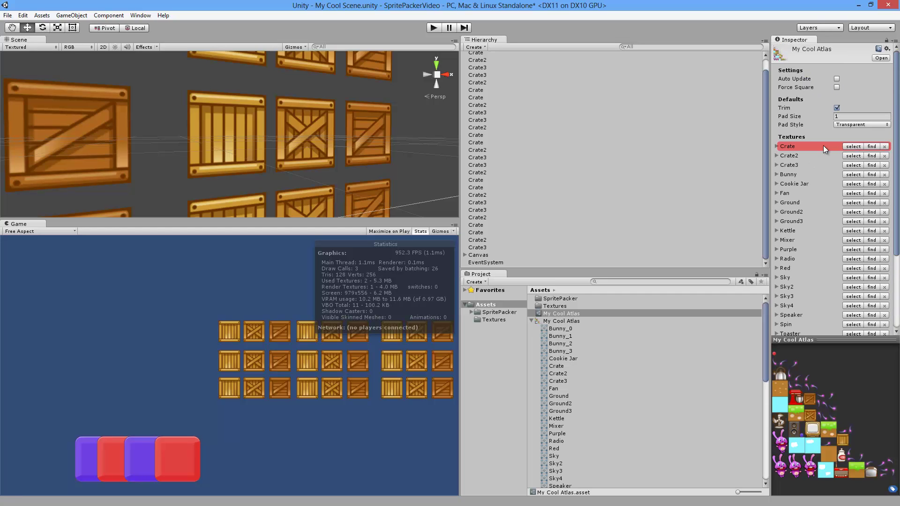
pyautogui.keyDown('shift'); pyautogui.click(889, 157); pyautogui.keyUp('shift')
pyautogui.keyDown('shift'); pyautogui.click(886, 166); pyautogui.keyUp('shift')
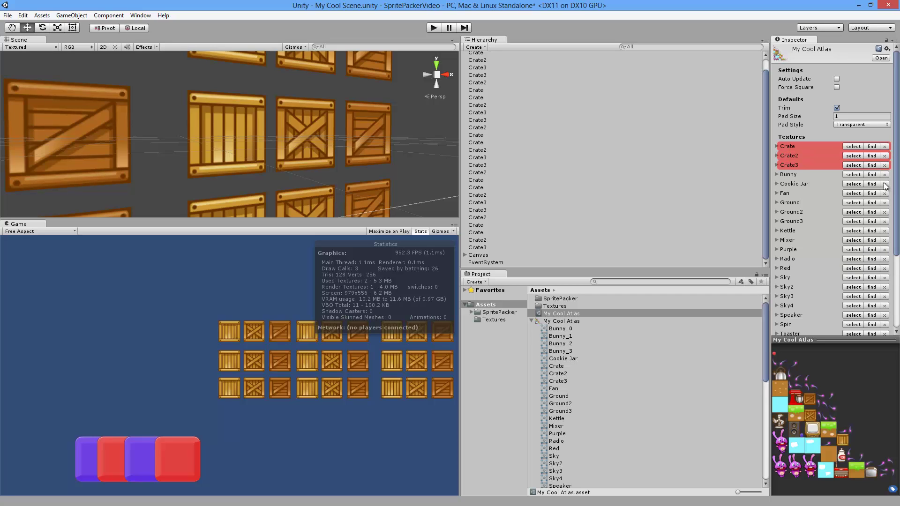
pyautogui.keyDown('shift'); pyautogui.click(887, 177); pyautogui.keyUp('shift')
# Unmark Bunny, Crate3, Crate2 and Crate so all textures stay in the atlas.
pyautogui.scroll(-1, 788, 154)
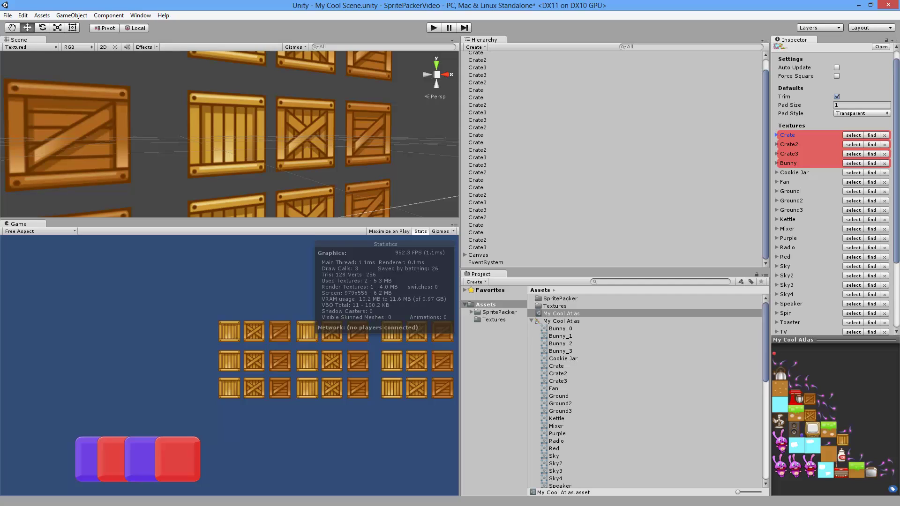
pyautogui.scroll(-6, 777, 211)
pyautogui.scroll(7, 800, 295)
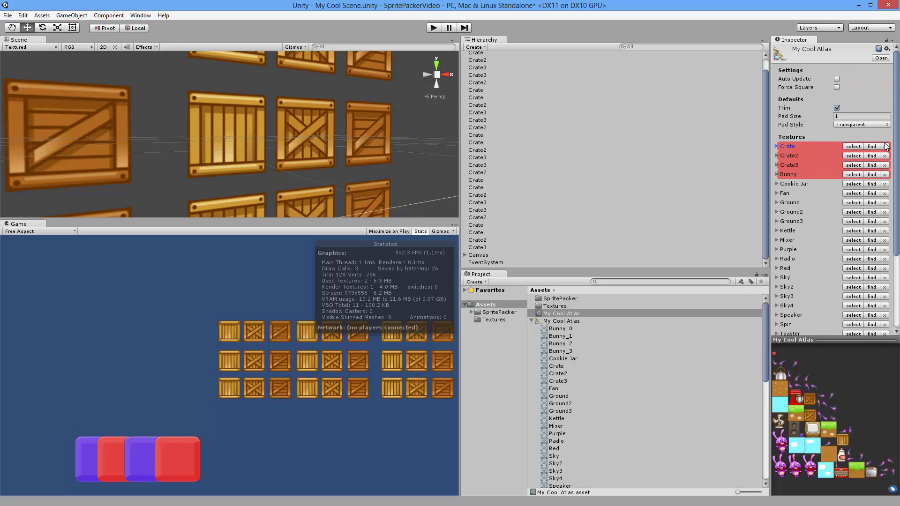
pyautogui.click(884, 175)
pyautogui.click(884, 165)
pyautogui.click(884, 156)
pyautogui.click(884, 146)
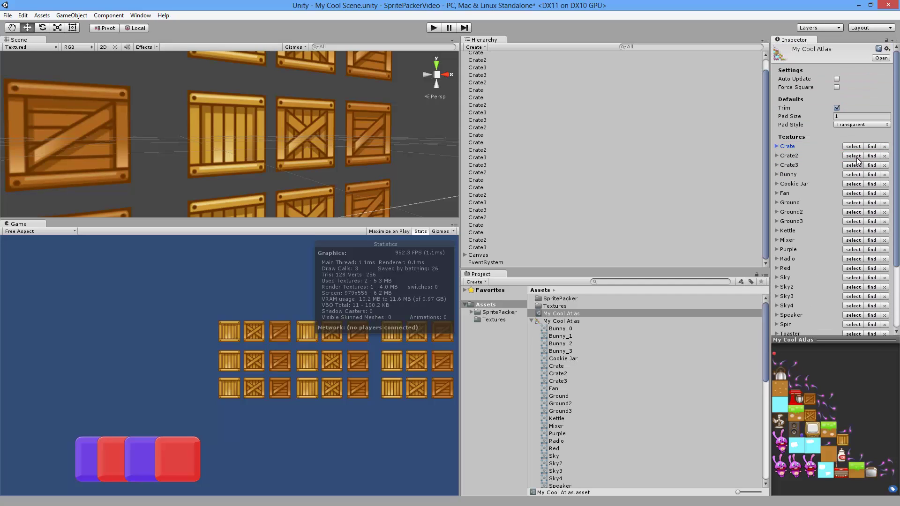
# Try selecting and finding the Crate texture, then reselect My Cool Atlas from Assets.
pyautogui.click(852, 146)
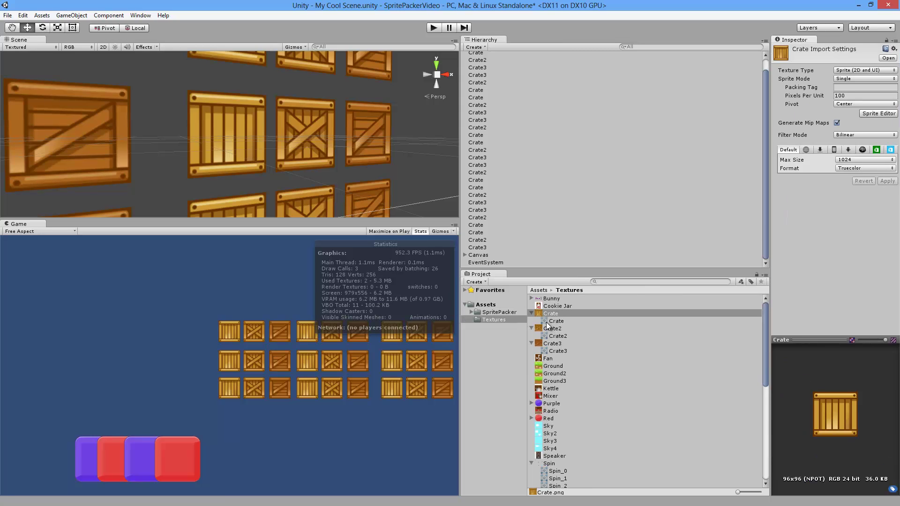
pyautogui.click(485, 305)
pyautogui.click(561, 313)
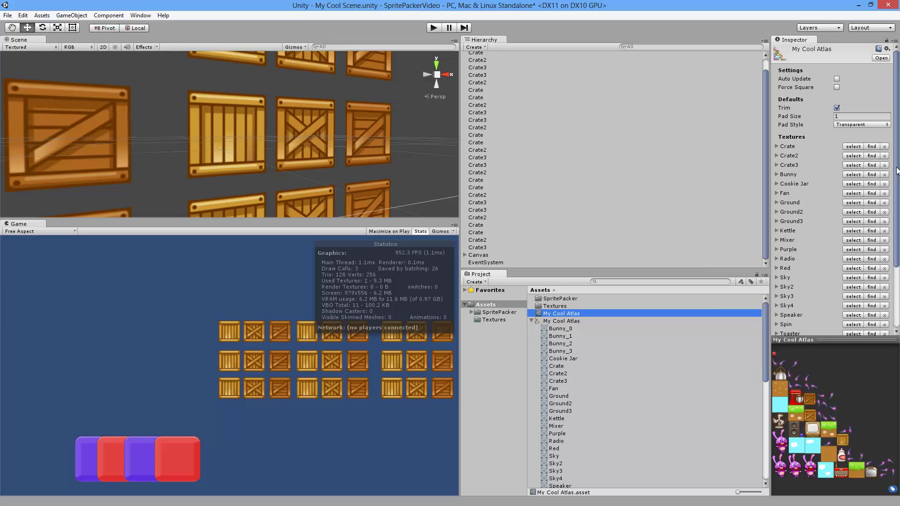
pyautogui.click(871, 146)
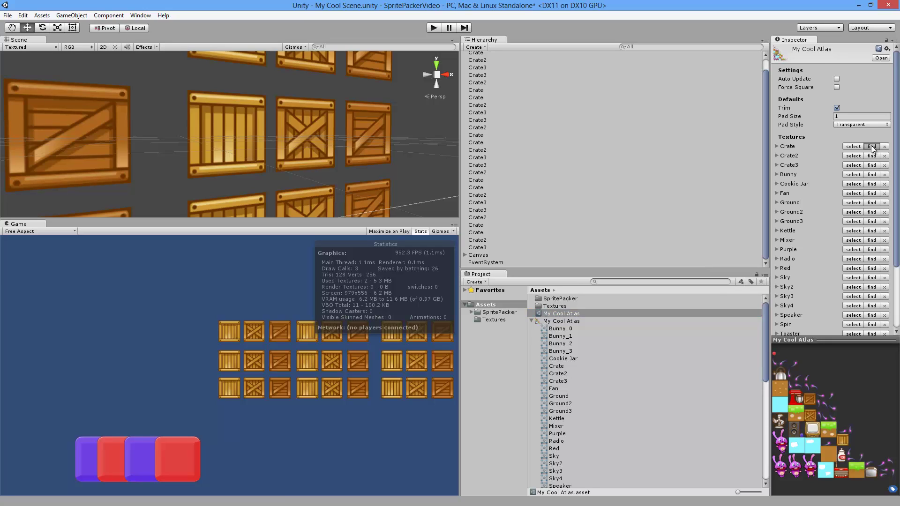
pyautogui.click(499, 312)
pyautogui.click(485, 305)
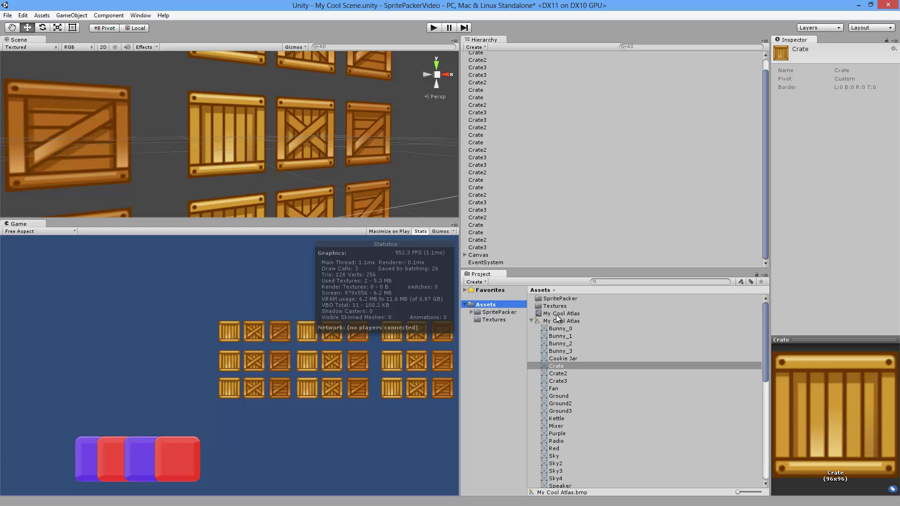
pyautogui.click(557, 313)
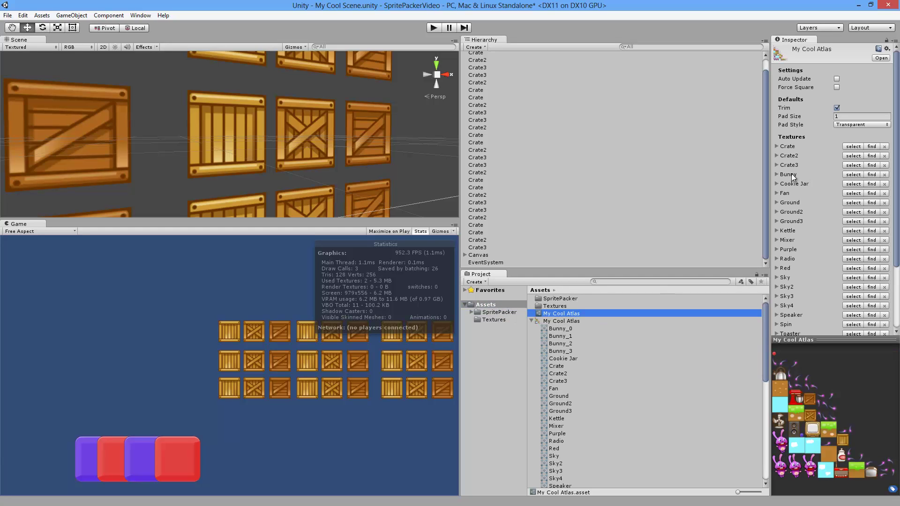
pyautogui.scroll(-2, 774, 154)
# Check Bunny's packing settings and sprites, then expand Crate's entry showing Pad Size 1, Transparent.
pyautogui.click(775, 156)
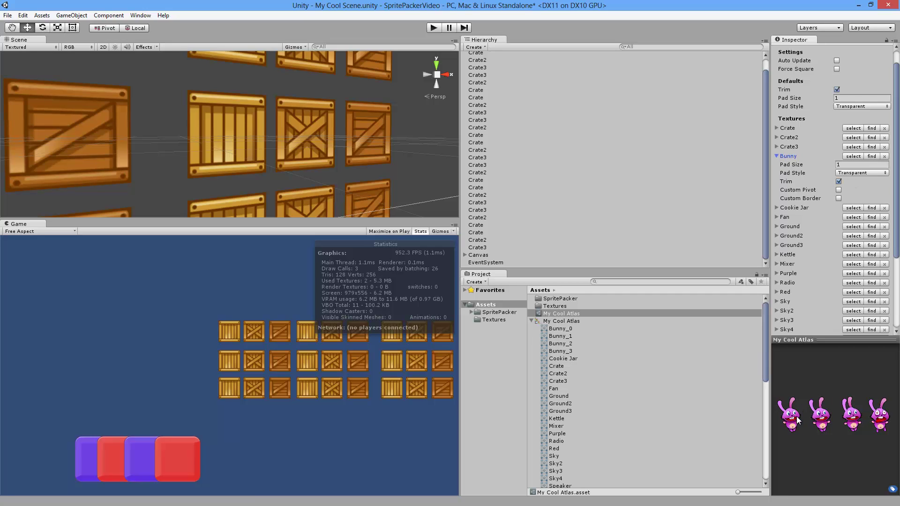
pyautogui.click(871, 156)
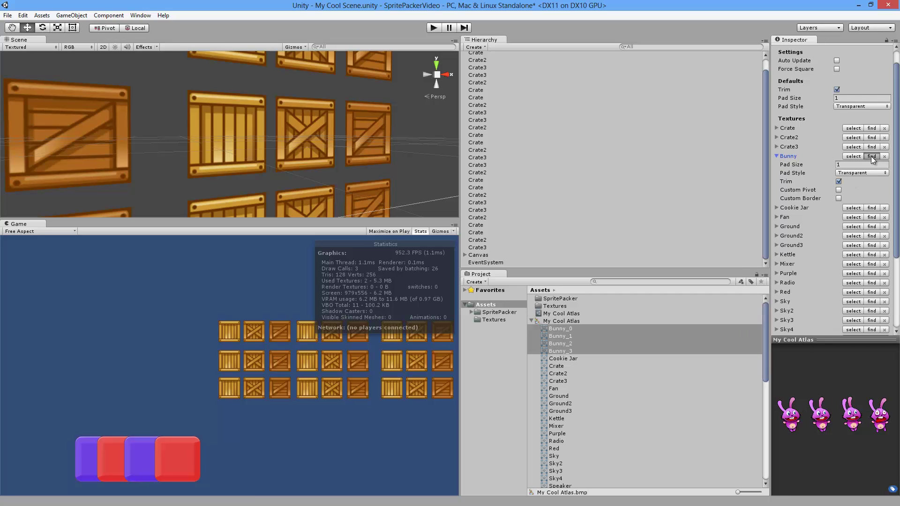
pyautogui.click(560, 313)
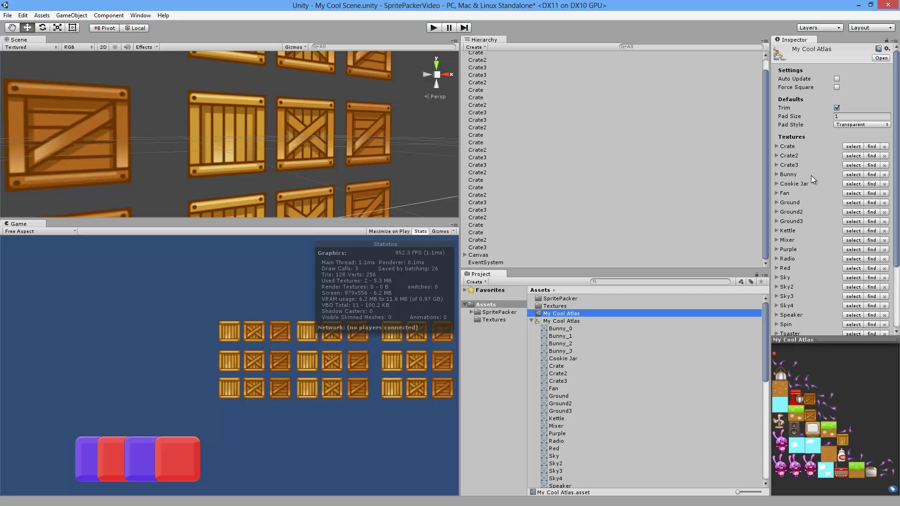
pyautogui.click(777, 147)
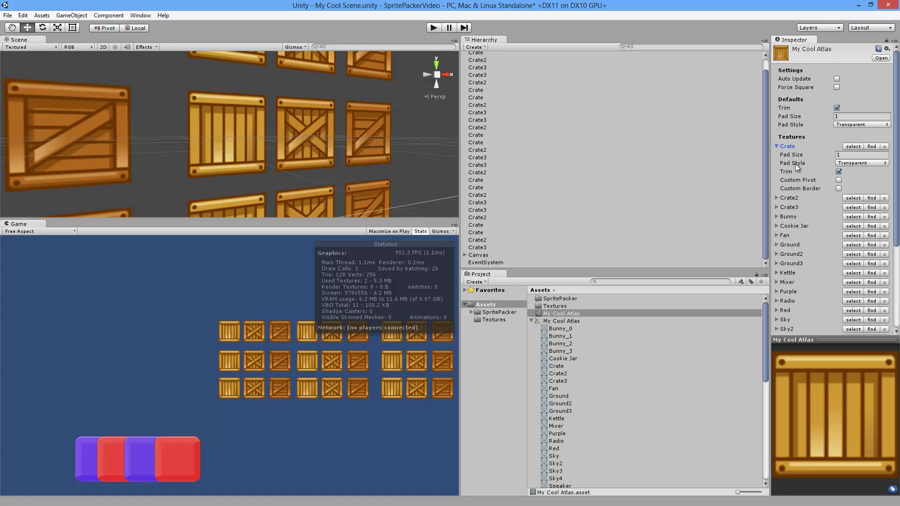
pyautogui.scroll(10, 200, 133)
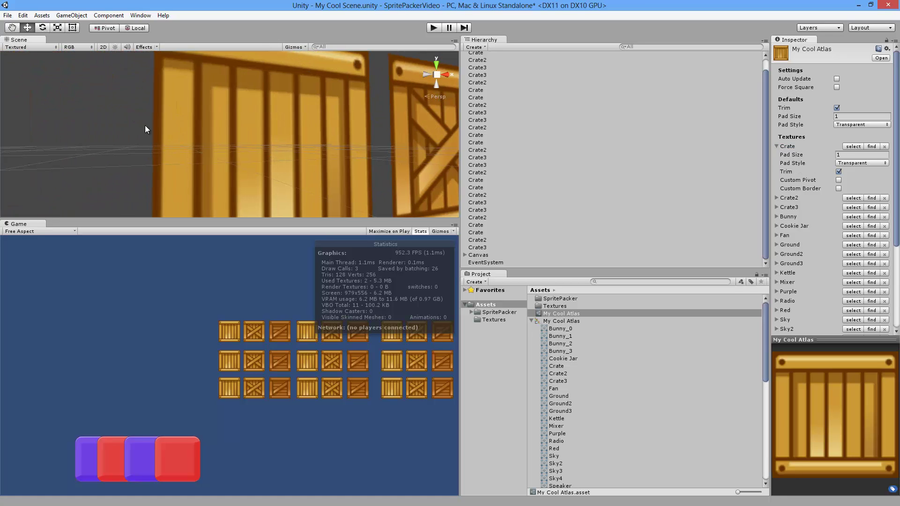
pyautogui.keyDown('alt'); pyautogui.moveTo(146, 115); pyautogui.dragTo(166, 104); pyautogui.keyUp('alt')
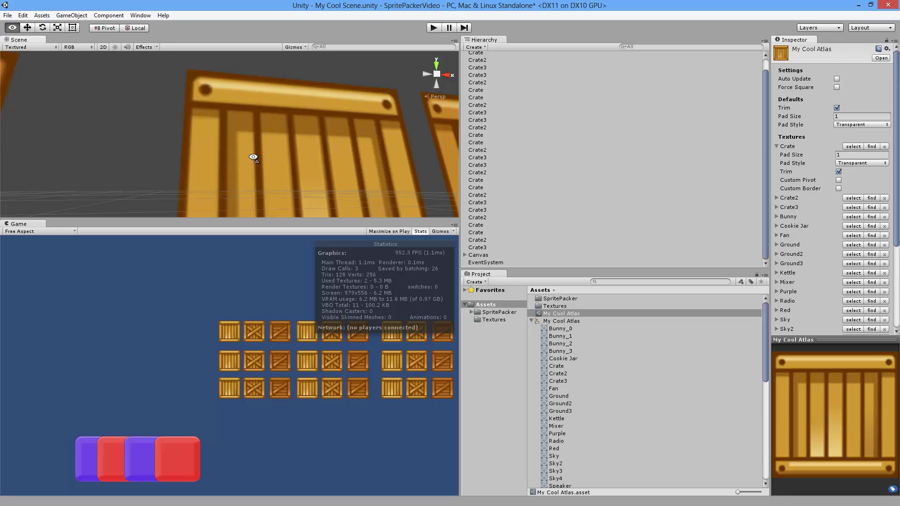
pyautogui.scroll(-6, 253, 155)
pyautogui.click(266, 134)
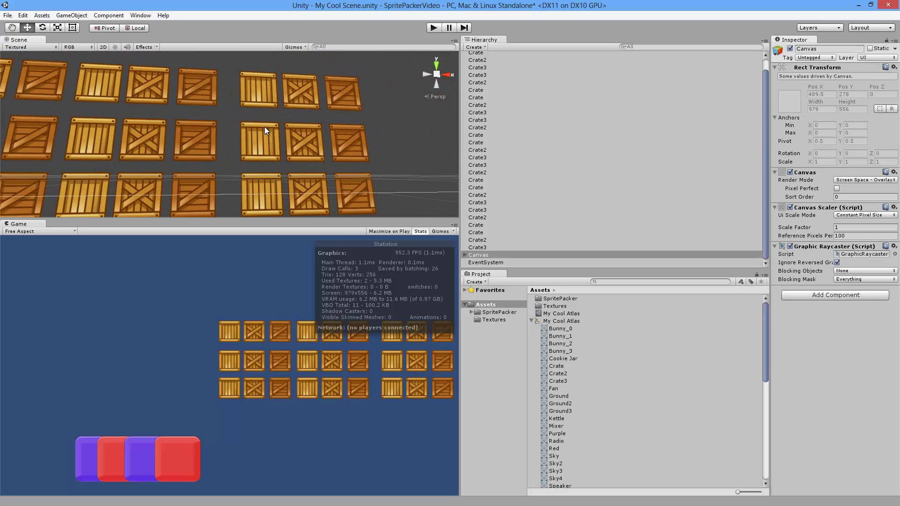
pyautogui.doubleClick(482, 143)
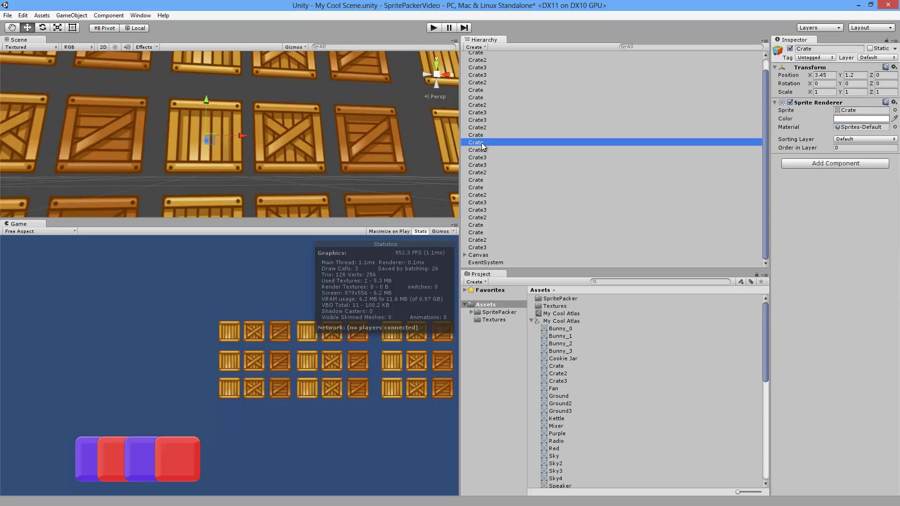
pyautogui.scroll(5, 256, 156)
pyautogui.keyDown('alt'); pyautogui.moveTo(256, 162); pyautogui.dragTo(267, 160); pyautogui.keyUp('alt')
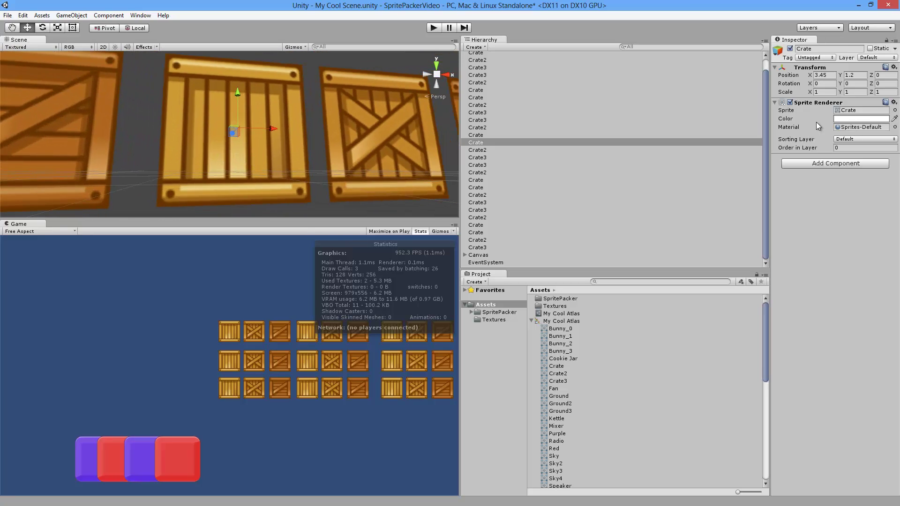
pyautogui.click(854, 111)
pyautogui.keyDown('alt'); pyautogui.moveTo(211, 161); pyautogui.dragTo(249, 144); pyautogui.keyUp('alt')
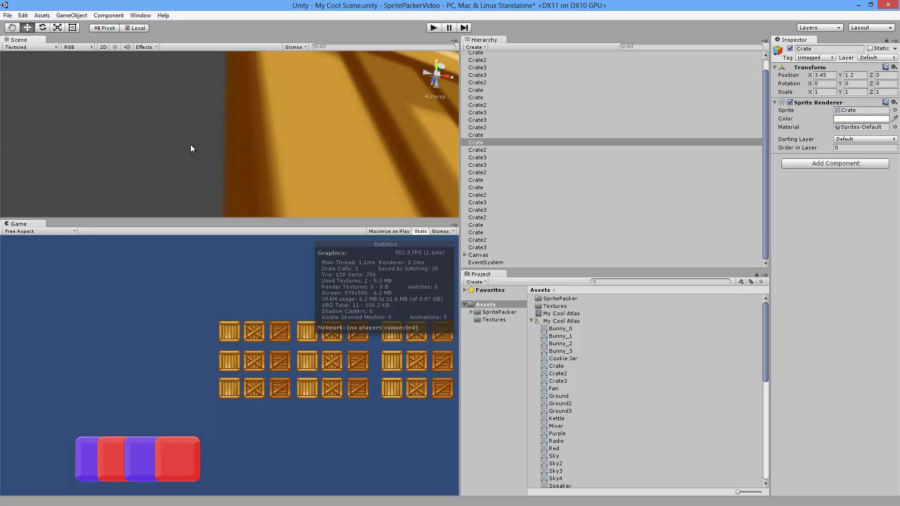
pyautogui.click(560, 314)
pyautogui.click(783, 147)
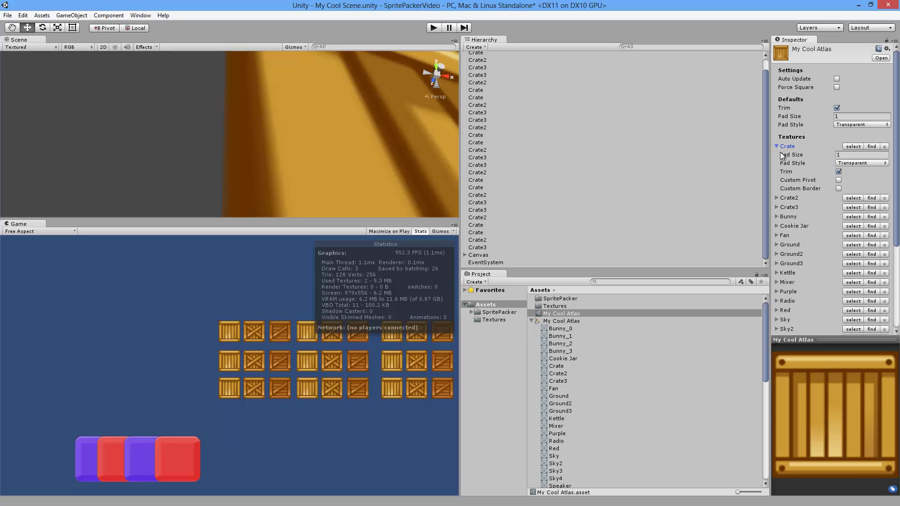
# Set Crate's Pad Style to Clamp and repack My Cool Atlas with Update.
pyautogui.click(854, 162)
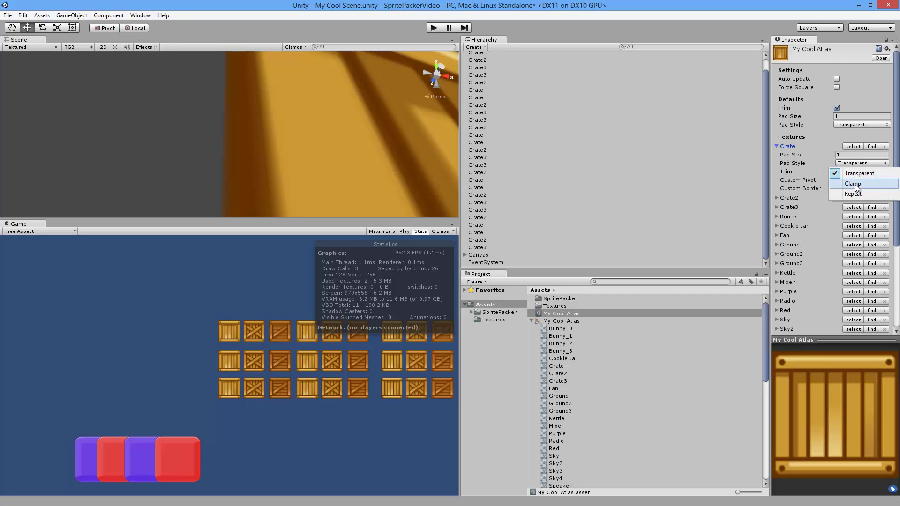
pyautogui.click(856, 188)
pyautogui.scroll(-2, 798, 162)
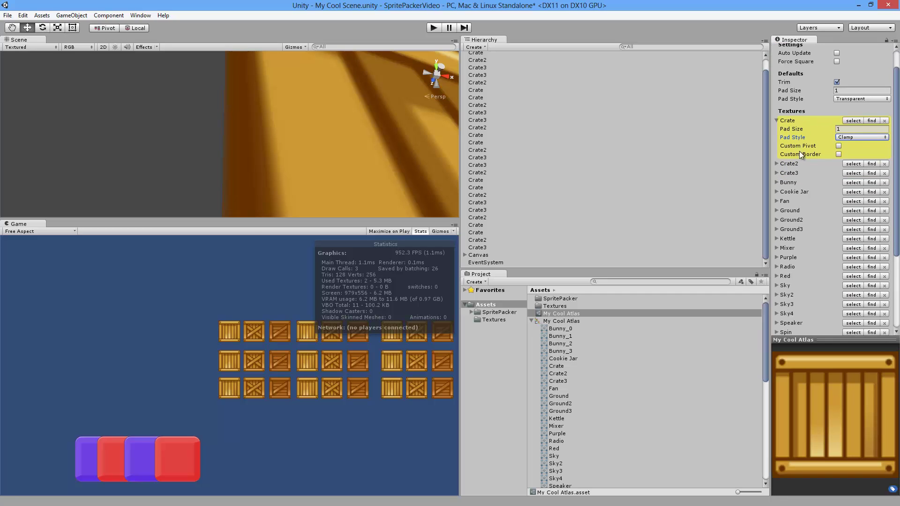
pyautogui.scroll(-5, 796, 262)
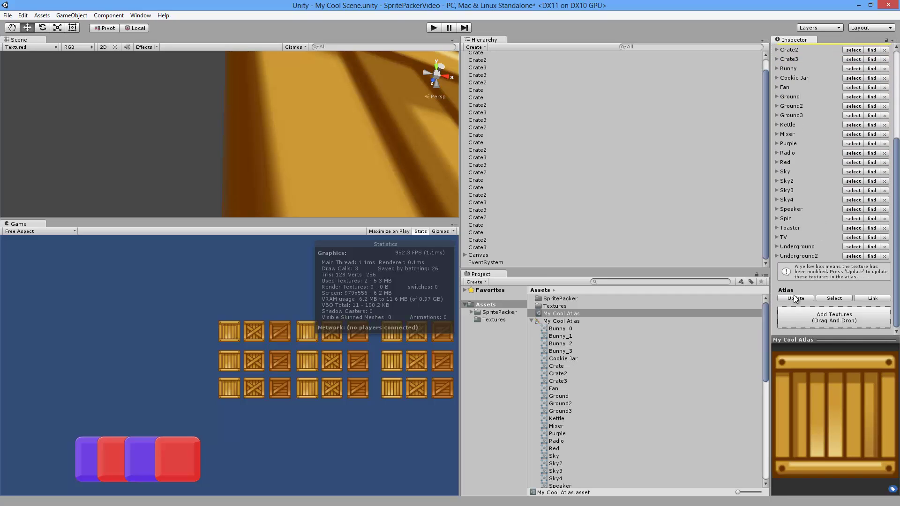
pyautogui.click(793, 298)
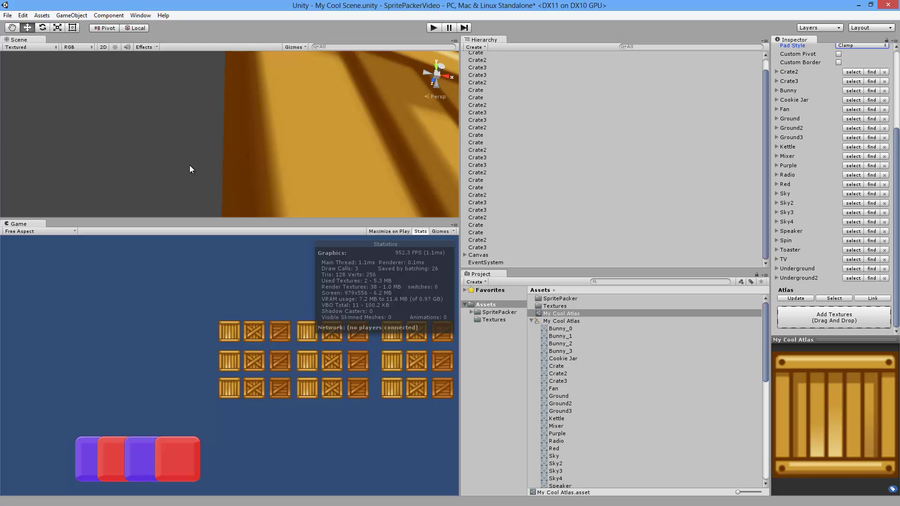
# Select the Canvas object and orbit the scene view around the crates.
pyautogui.scroll(-10, 267, 152)
pyautogui.scroll(5, 263, 153)
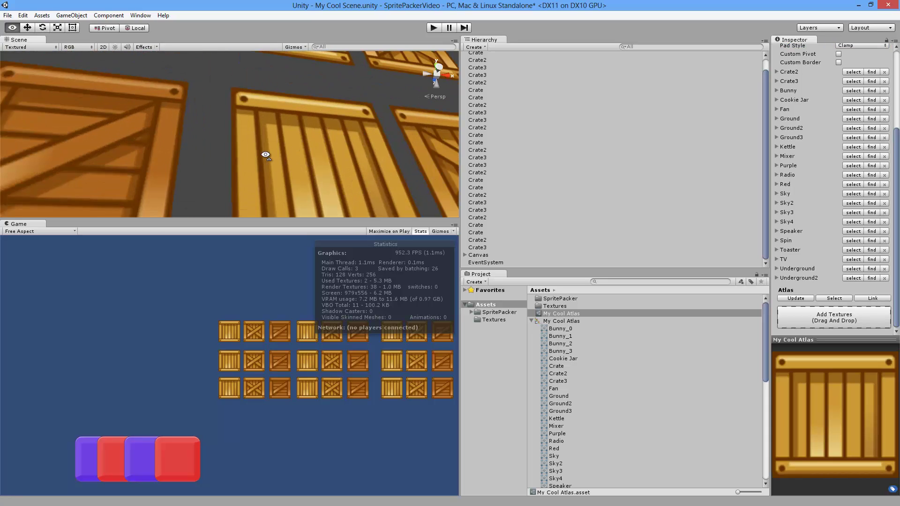
pyautogui.click(255, 157)
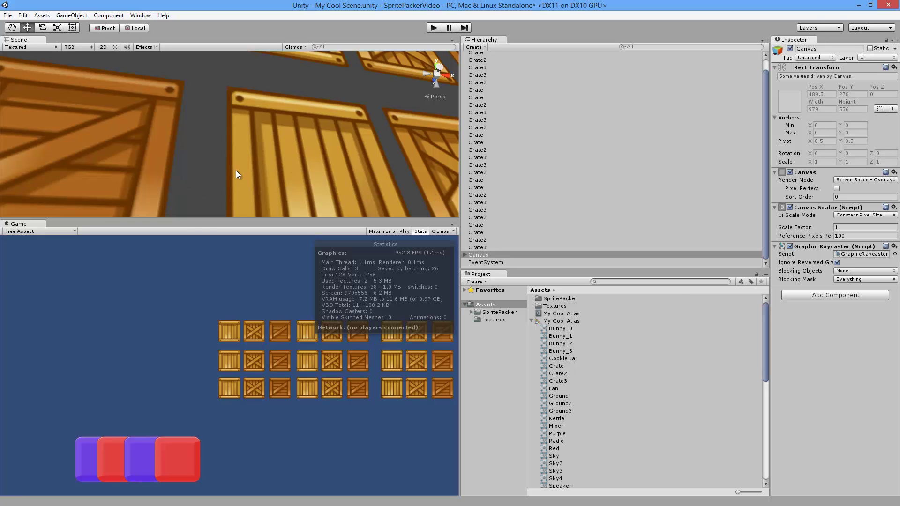
pyautogui.moveTo(246, 172); pyautogui.dragTo(251, 174, button='right')
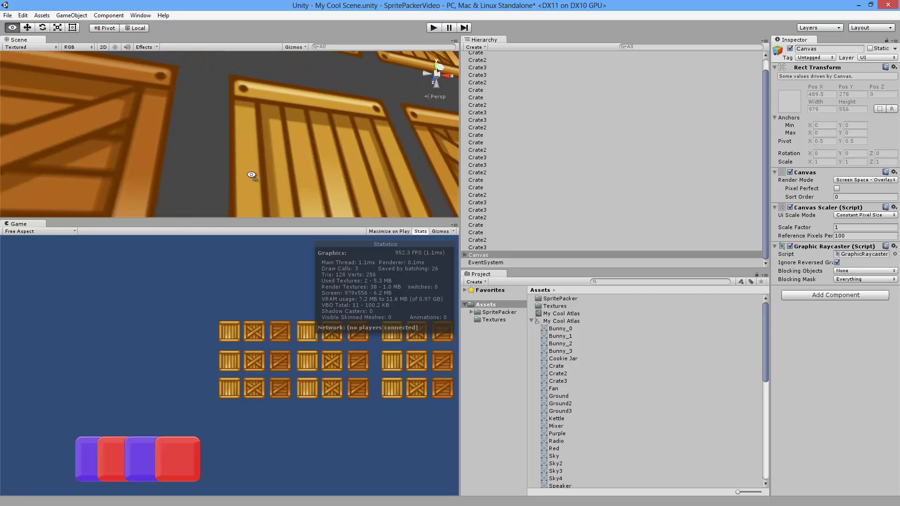
# Confirm Crate's Pad Style is still Clamp, then view the generated My Cool Atlas texture.
pyautogui.click(557, 307)
pyautogui.click(562, 313)
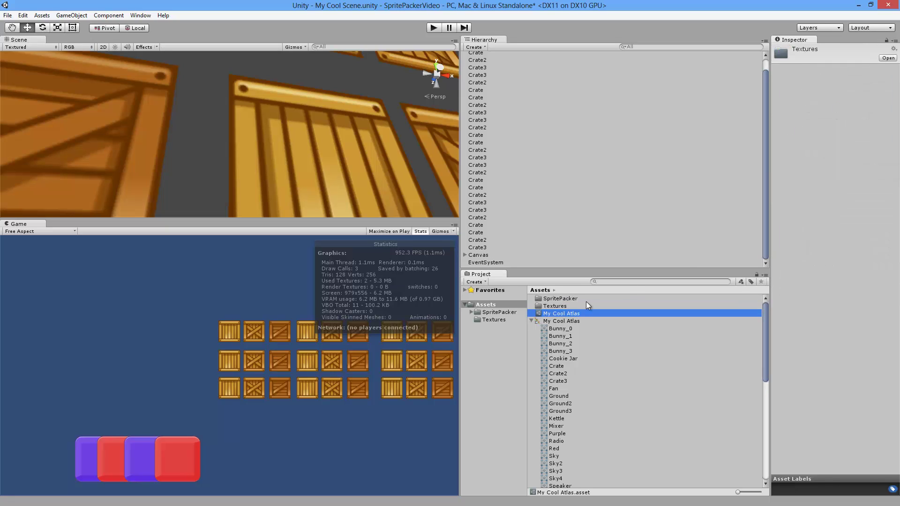
pyautogui.click(777, 146)
pyautogui.click(861, 163)
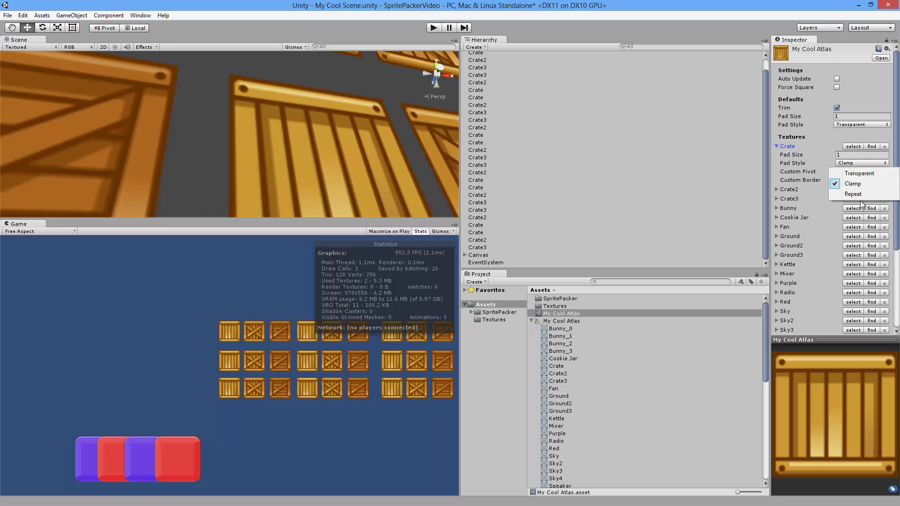
pyautogui.click(872, 184)
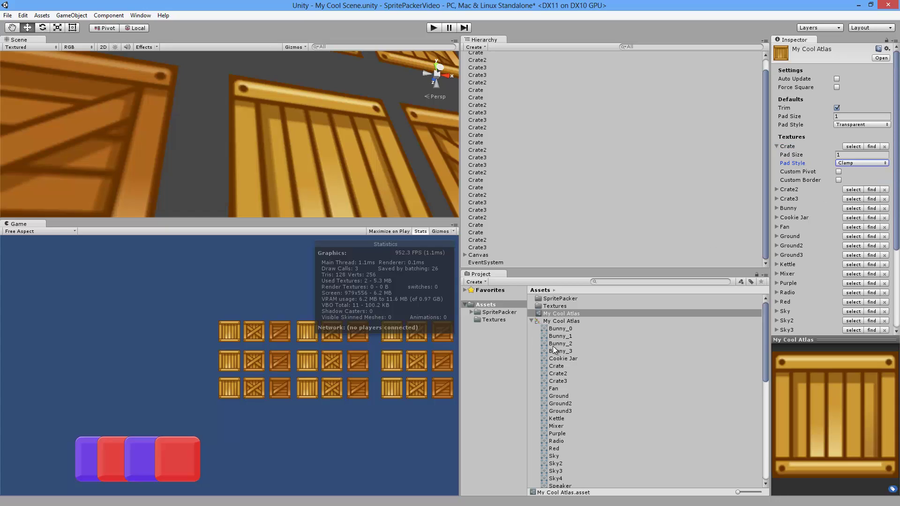
pyautogui.click(558, 321)
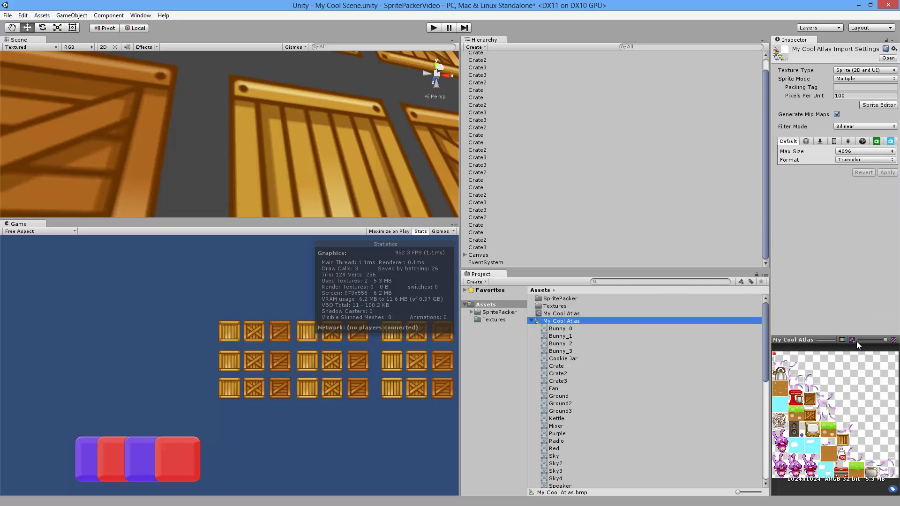
pyautogui.moveTo(882, 341); pyautogui.dragTo(870, 341)
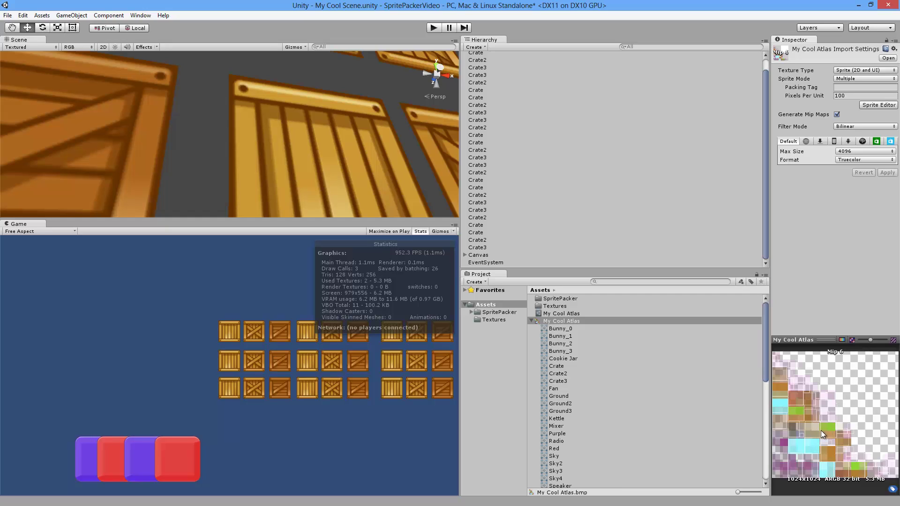
pyautogui.moveTo(868, 339); pyautogui.dragTo(878, 339)
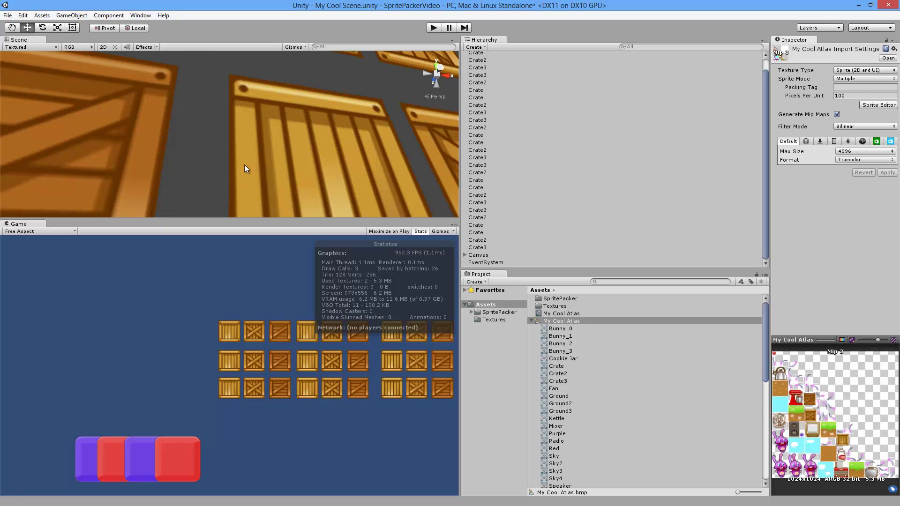
pyautogui.scroll(-5, 246, 169)
pyautogui.scroll(-10, 229, 178)
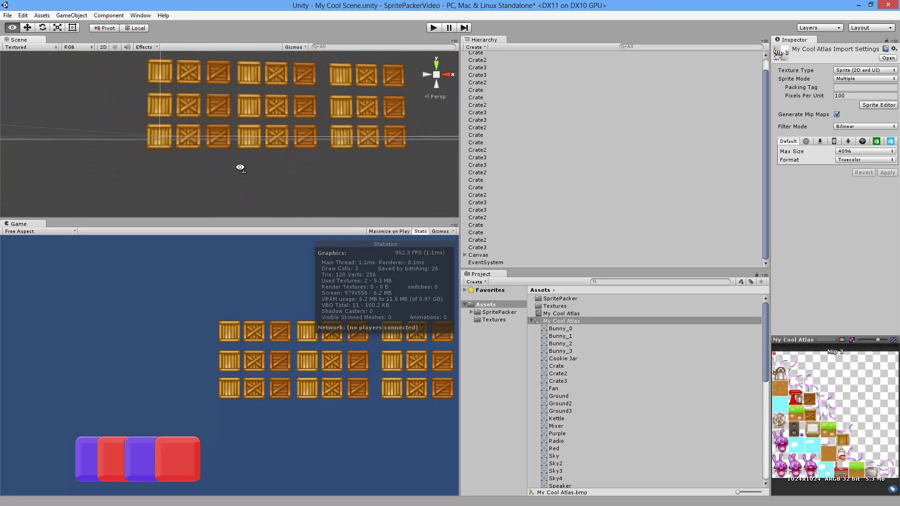
pyautogui.keyDown('alt'); pyautogui.moveTo(242, 163); pyautogui.dragTo(231, 139); pyautogui.keyUp('alt')
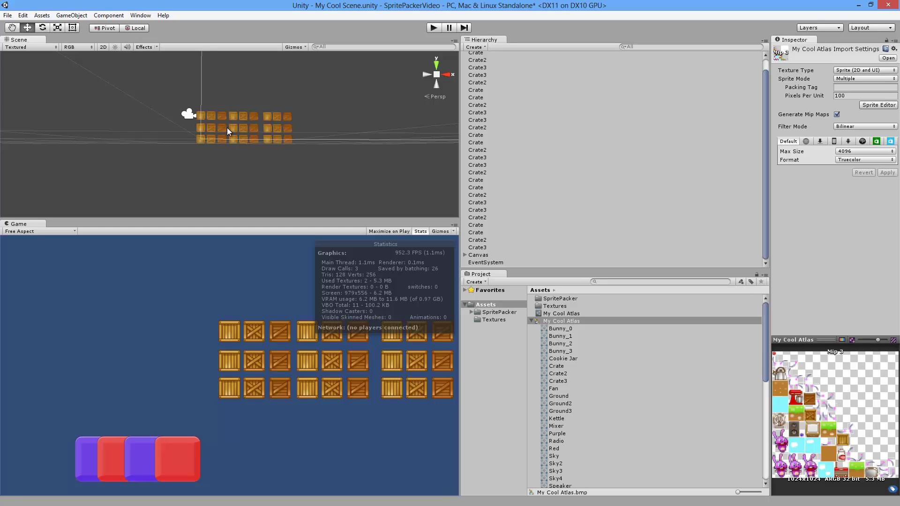
pyautogui.scroll(5, 230, 130)
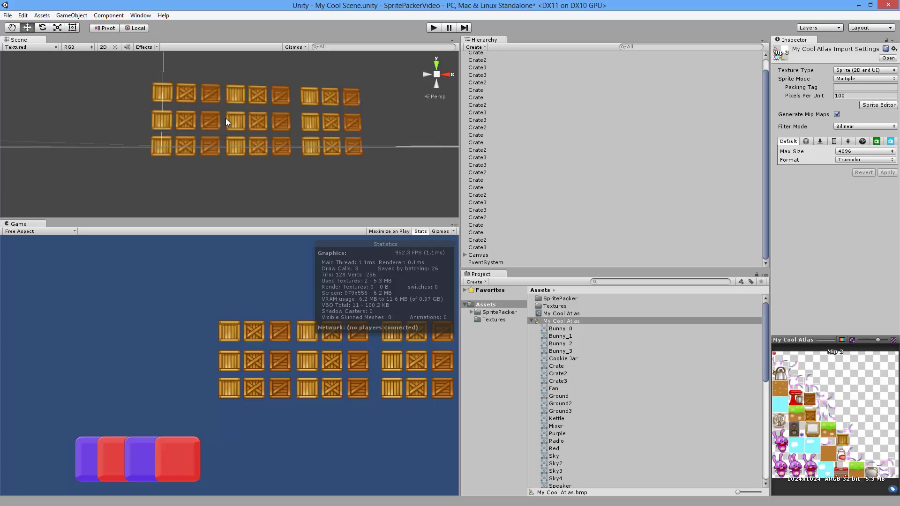
# Expand Crate2 in My Cool Atlas and toggle Custom Pivot and Custom Border on, then off.
pyautogui.click(562, 313)
pyautogui.click(777, 156)
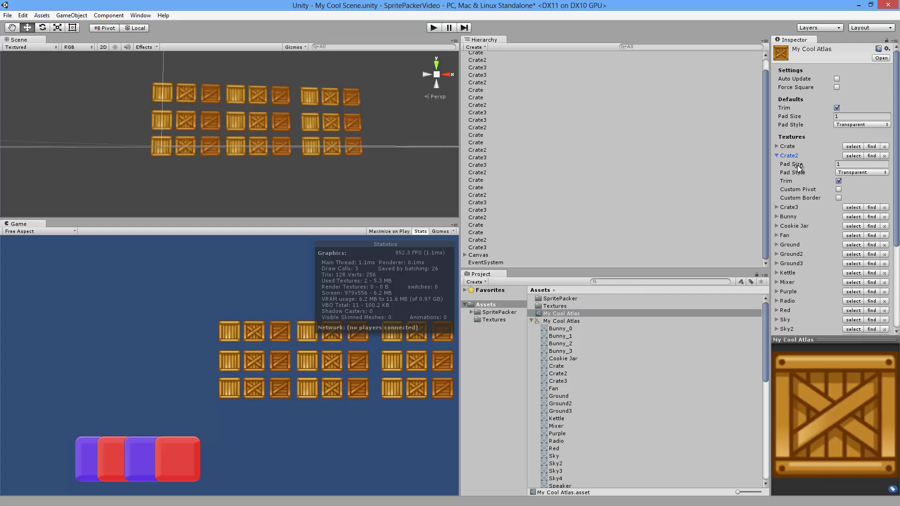
pyautogui.scroll(-3, 838, 161)
pyautogui.click(839, 159)
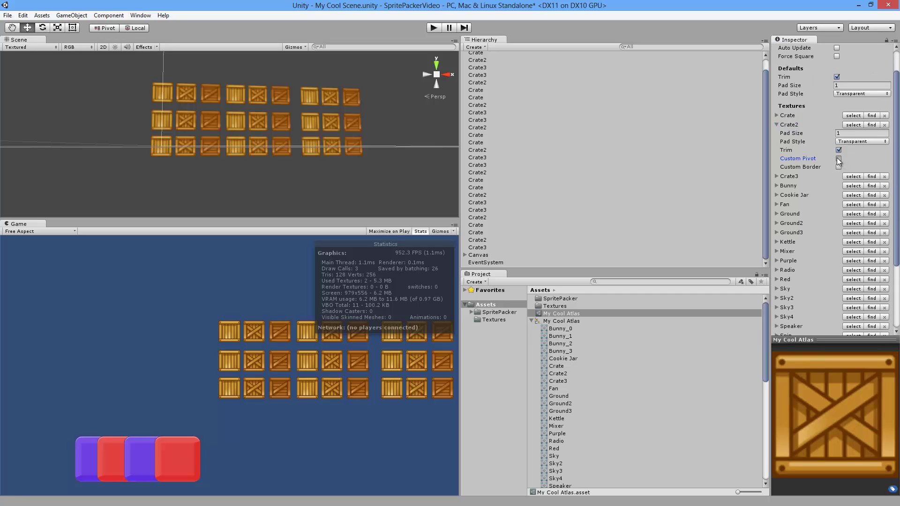
pyautogui.click(838, 159)
pyautogui.click(838, 159)
pyautogui.click(838, 167)
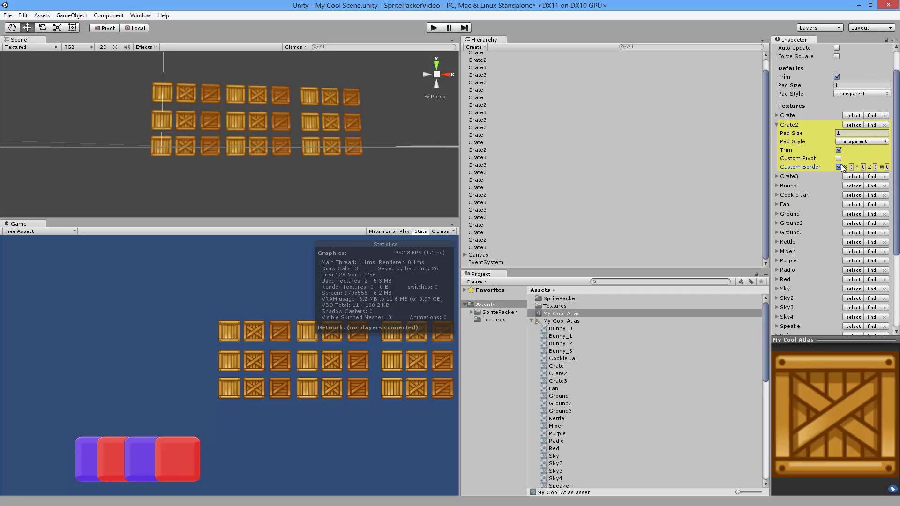
pyautogui.click(838, 167)
# Enable Auto Update on My Cool Atlas and show the Textures folder.
pyautogui.scroll(3, 839, 165)
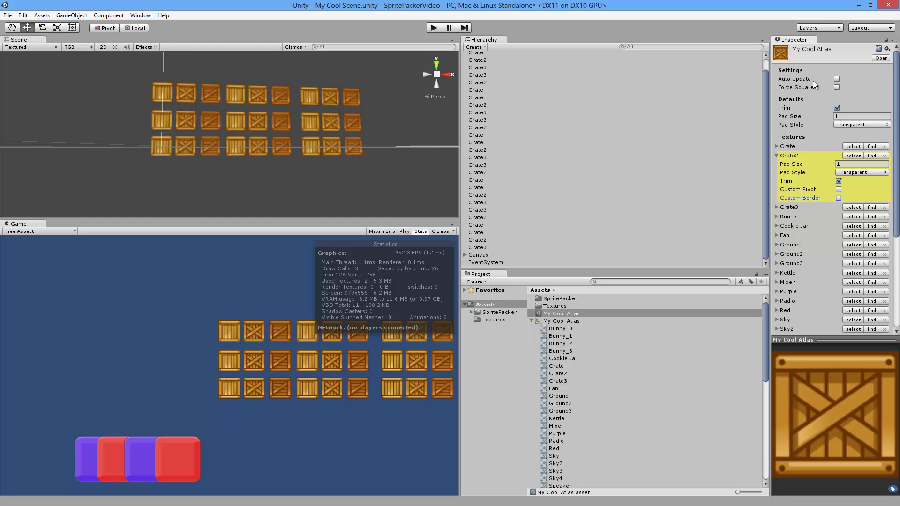
pyautogui.click(836, 80)
pyautogui.click(496, 320)
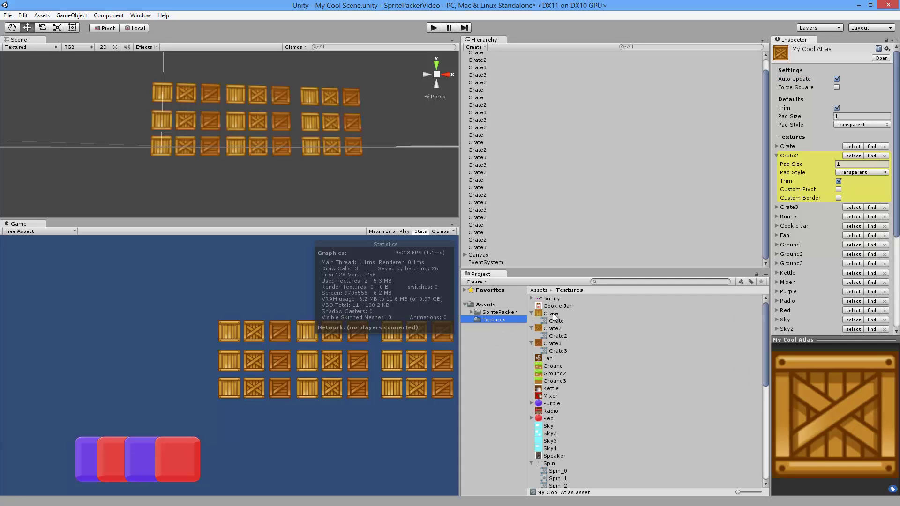
# Reimport the Crate texture in Assets/Textures so My Cool Atlas repacks automatically.
pyautogui.click(554, 314)
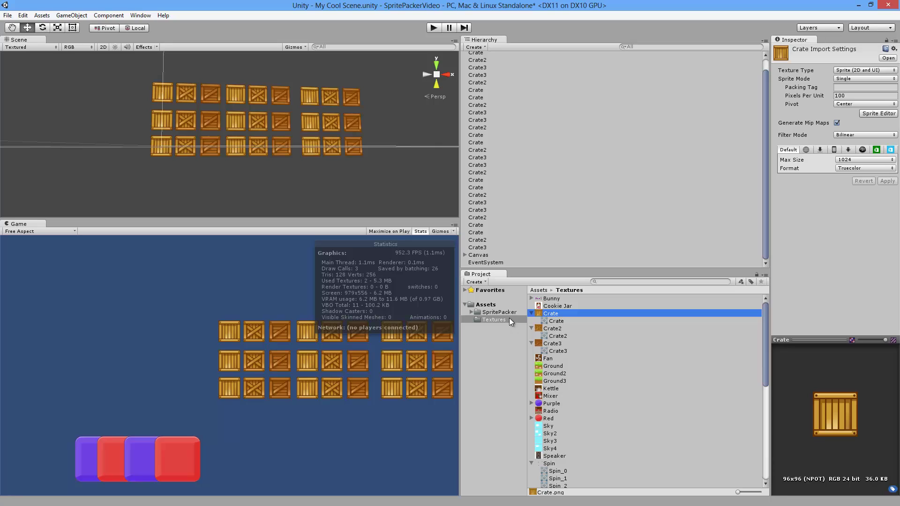
pyautogui.click(485, 305)
pyautogui.click(561, 313)
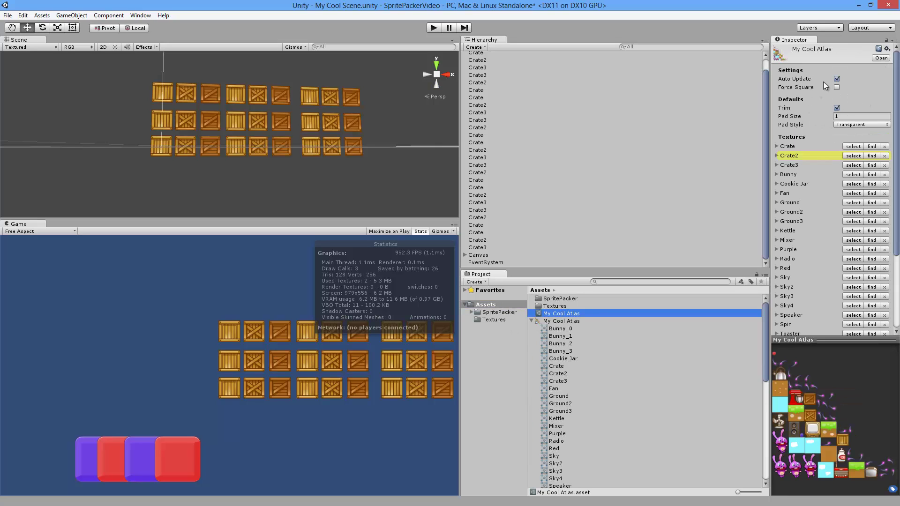
pyautogui.click(499, 319)
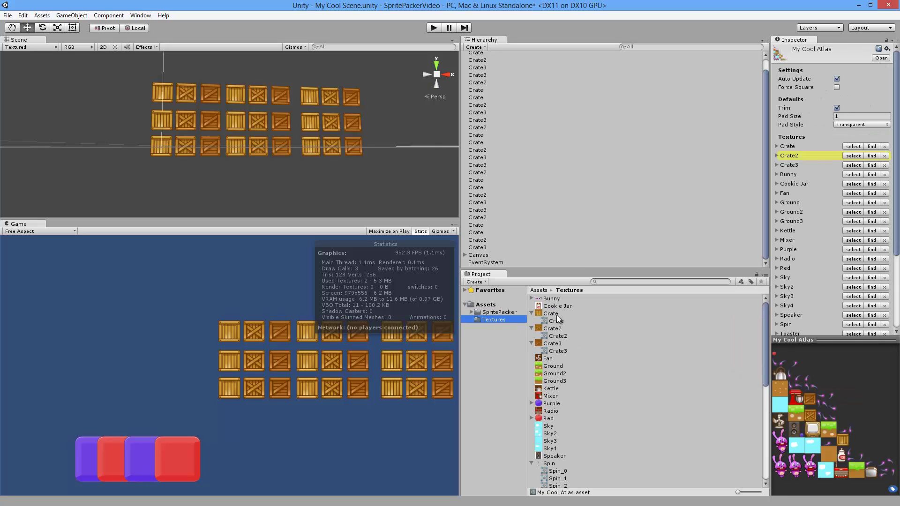
pyautogui.rightClick(557, 316)
pyautogui.click(594, 430)
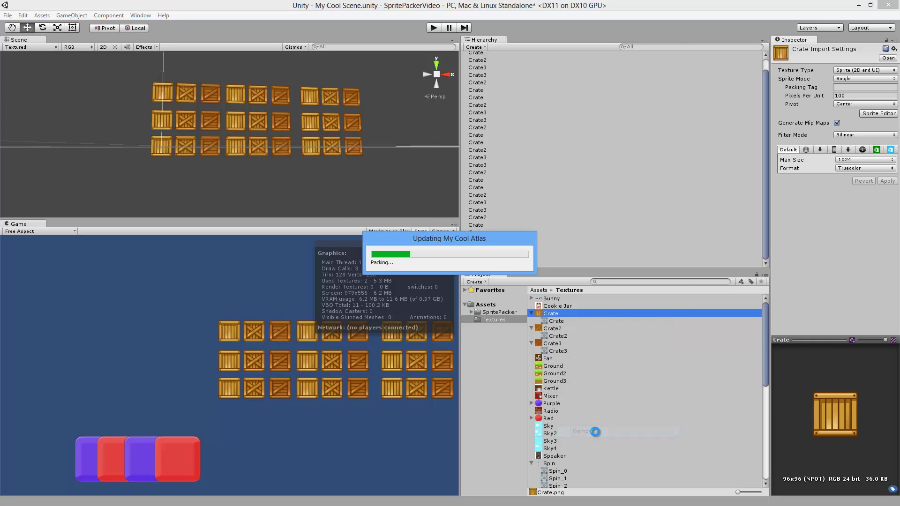